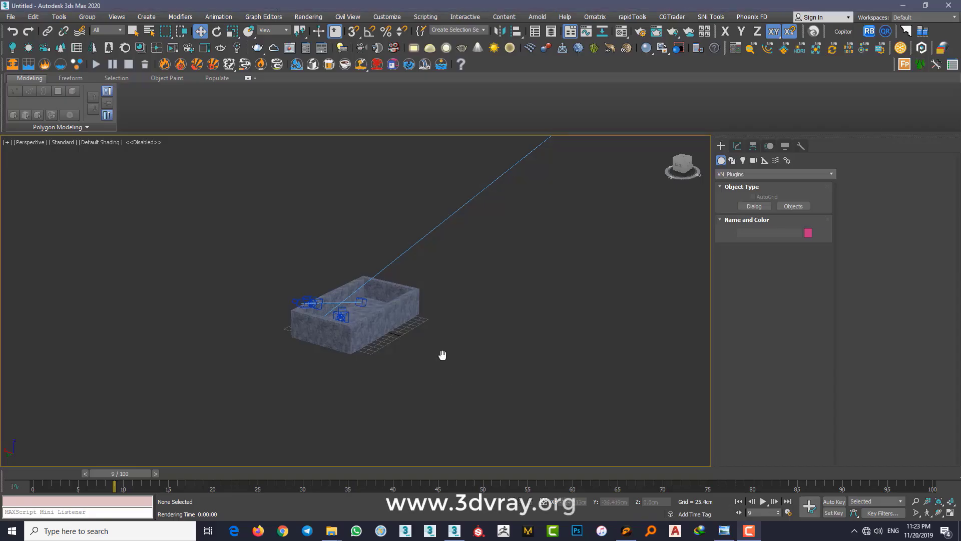
# Step: Frame the scene and select the stone pool box
pyautogui.moveTo(443, 355)
pyautogui.mouseDown(button='middle')
pyautogui.moveTo(495, 367)
pyautogui.moveTo(598, 323)
pyautogui.moveTo(590, 293)
pyautogui.mouseUp(button='middle')
pyautogui.scroll(-3, 495, 367)
pyautogui.scroll(2, 505, 369)
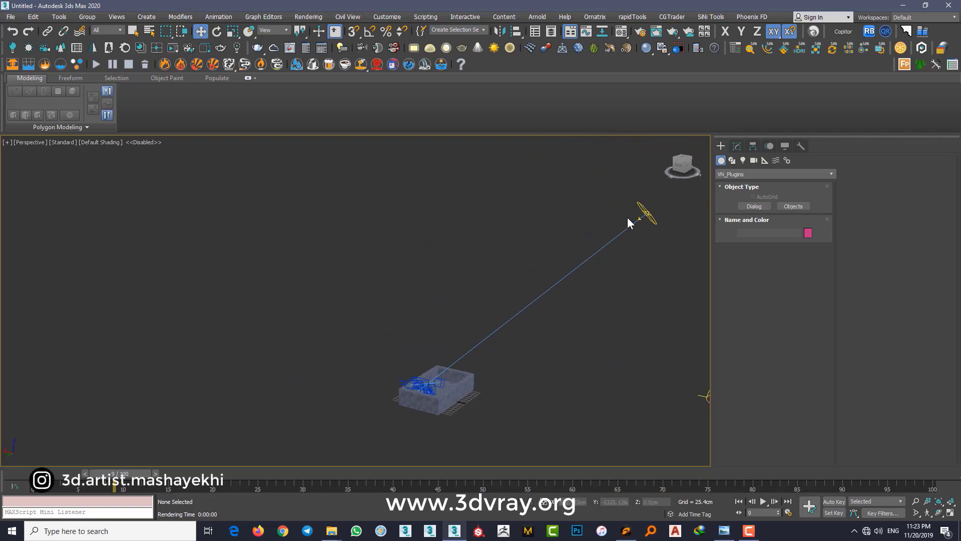
pyautogui.moveTo(640, 217); pyautogui.dragTo(514, 206, button='middle')
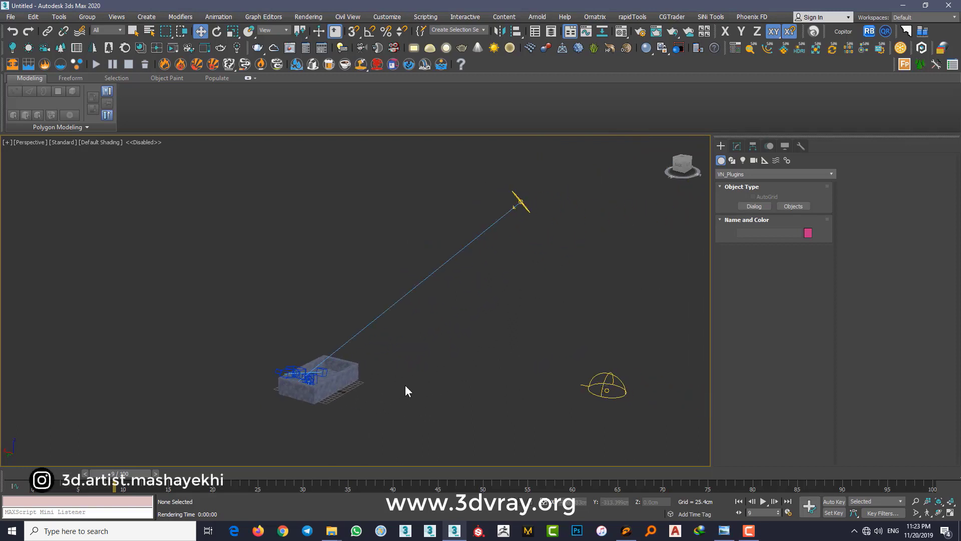
pyautogui.moveTo(406, 386); pyautogui.dragTo(479, 370, button='middle')
pyautogui.scroll(2, 480, 371)
pyautogui.scroll(2, 480, 371)
pyautogui.click(504, 368)
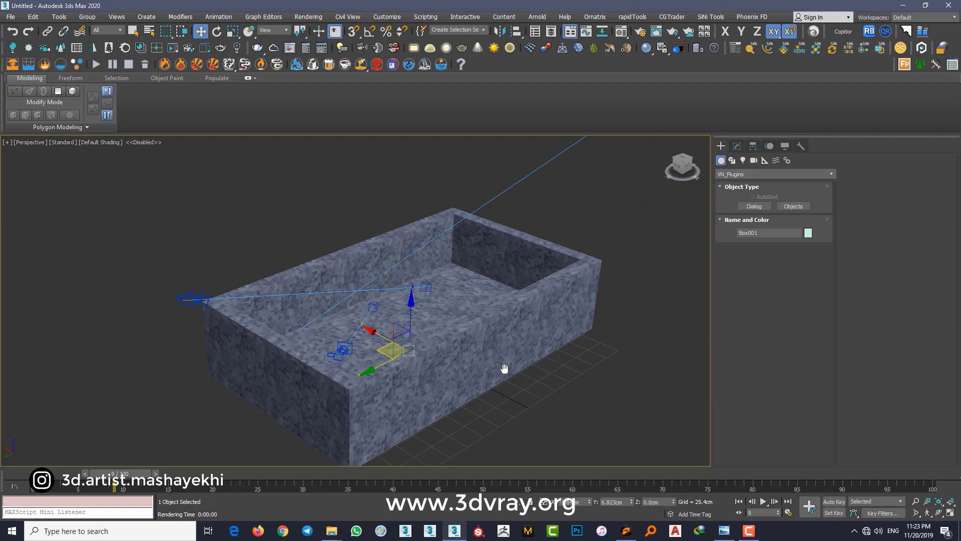
# Step: Create a Phoenix FD liquid simulator around the selected pool box
pyautogui.scroll(1, 505, 368)
pyautogui.moveTo(417, 316); pyautogui.dragTo(444, 316)
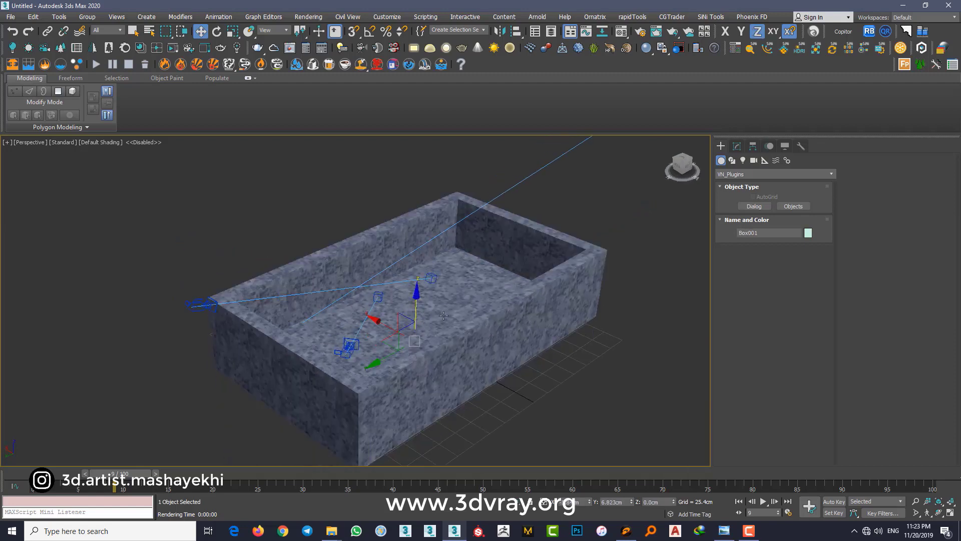
pyautogui.click(409, 310)
pyautogui.moveTo(418, 302)
pyautogui.keyDown('alt'); pyautogui.mouseDown(button='middle')
pyautogui.moveTo(405, 255)
pyautogui.moveTo(435, 282)
pyautogui.moveTo(397, 301)
pyautogui.moveTo(416, 300)
pyautogui.moveTo(456, 336)
pyautogui.mouseUp(button='middle'); pyautogui.keyUp('alt')
# Step: Place the liquid simulator grid and reduce its X cell count to 45 in the Top view
pyautogui.click(297, 64)
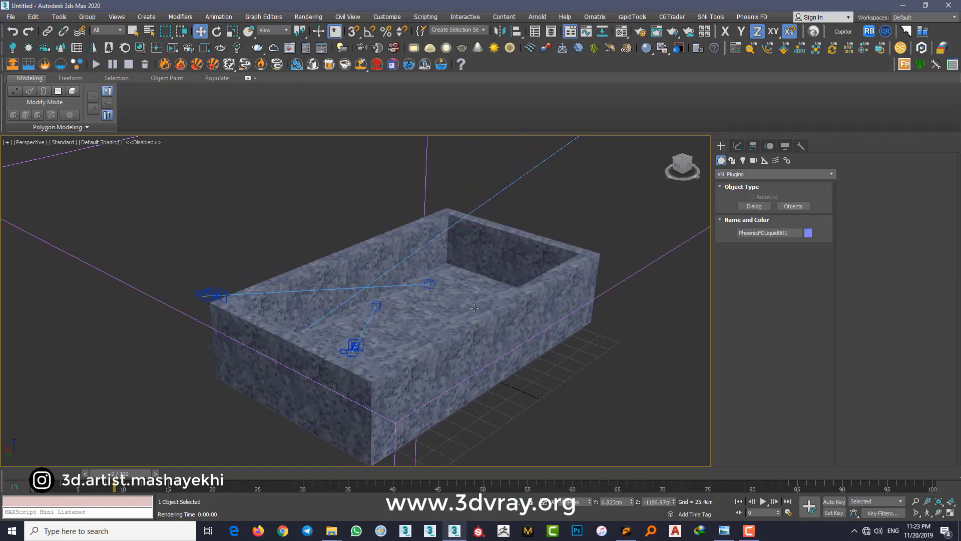
pyautogui.scroll(-3, 501, 293)
pyautogui.scroll(-2, 501, 293)
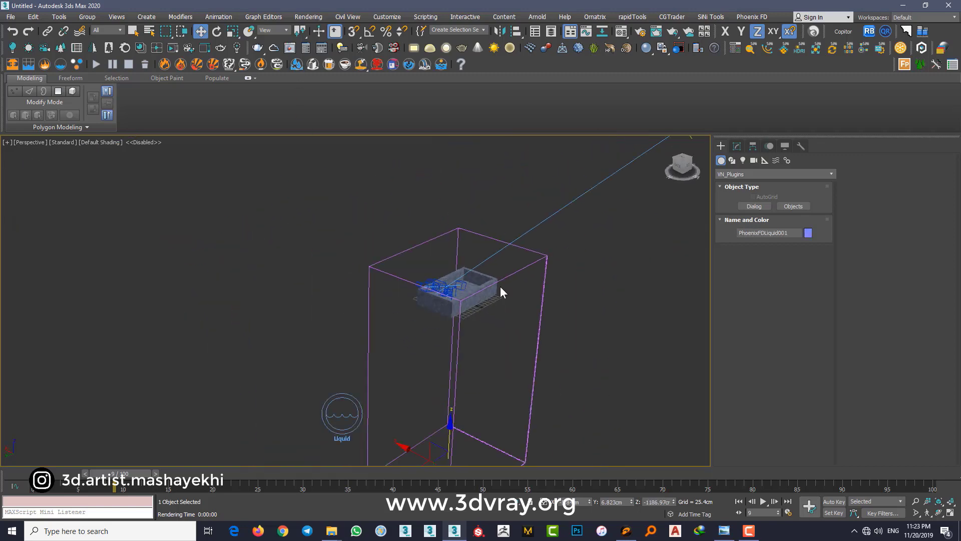
pyautogui.click(738, 146)
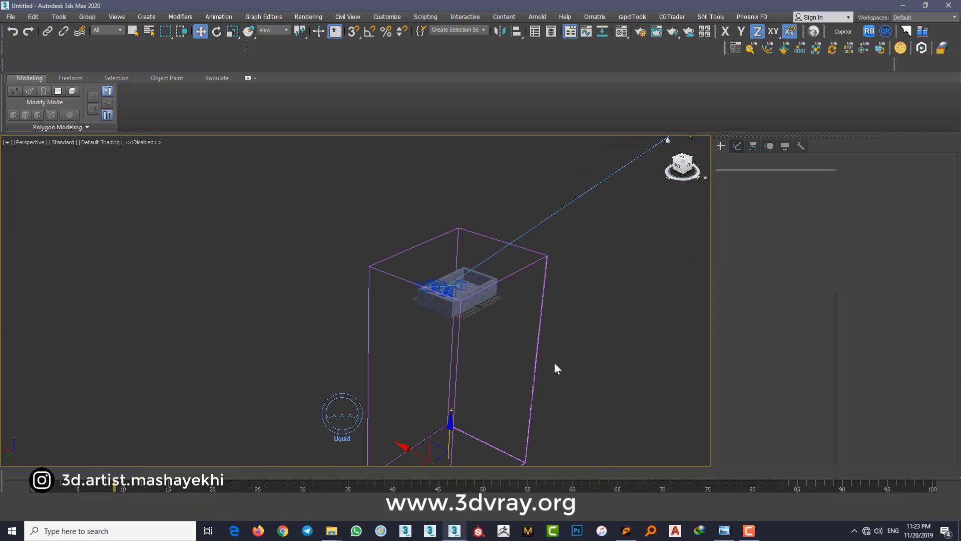
pyautogui.press('t')
pyautogui.moveTo(447, 324); pyautogui.dragTo(463, 334, button='middle')
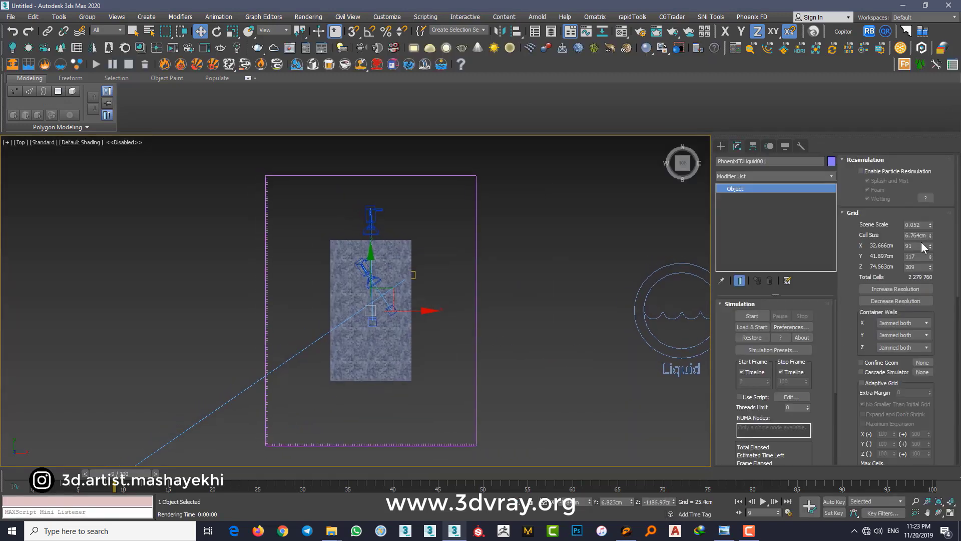
pyautogui.moveTo(931, 245)
pyautogui.mouseDown()
pyautogui.moveTo(931, 277)
pyautogui.moveTo(917, 279)
pyautogui.mouseUp()
# Step: Align the container's bottom with the pool base and lower the grid height to 23 cells
pyautogui.press('f')
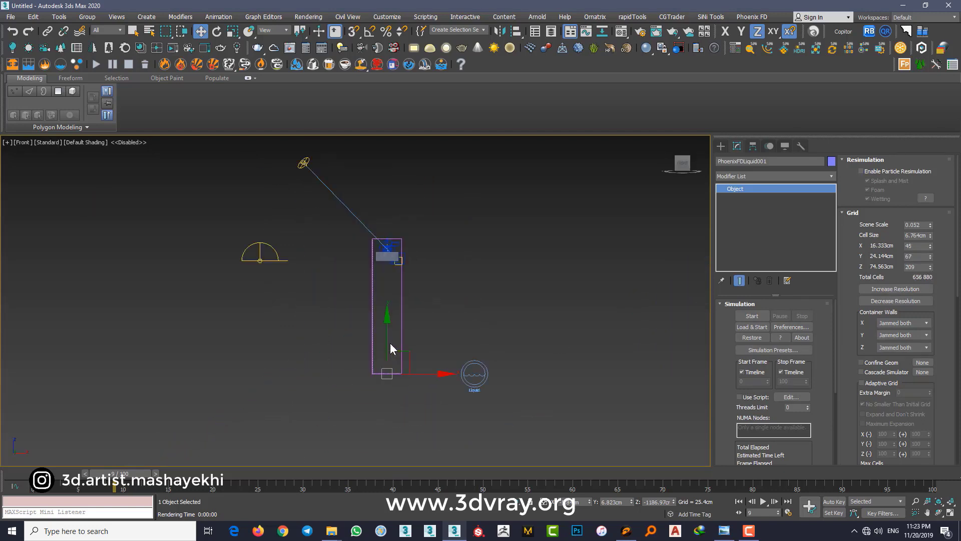
pyautogui.scroll(4, 389, 349)
pyautogui.scroll(5, 390, 349)
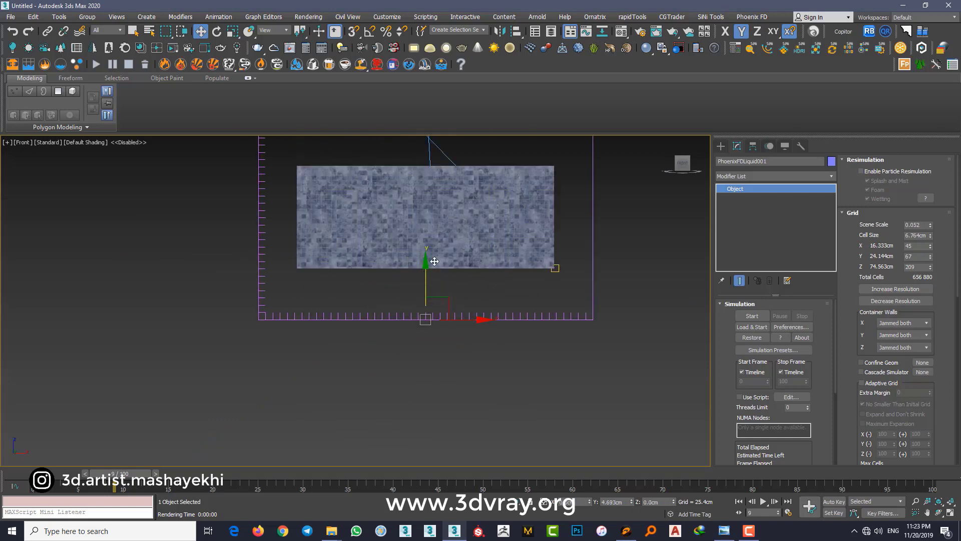
pyautogui.moveTo(434, 260); pyautogui.dragTo(441, 234)
pyautogui.hotkey('ctrl', 'alt', 'h')
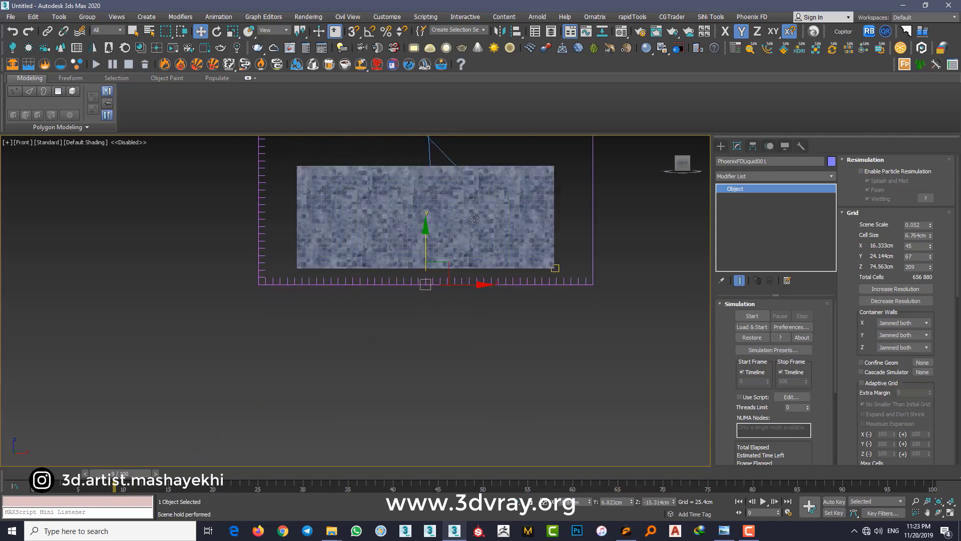
pyautogui.moveTo(496, 205); pyautogui.dragTo(498, 307, button='middle')
pyautogui.moveTo(930, 267); pyautogui.dragTo(933, 310)
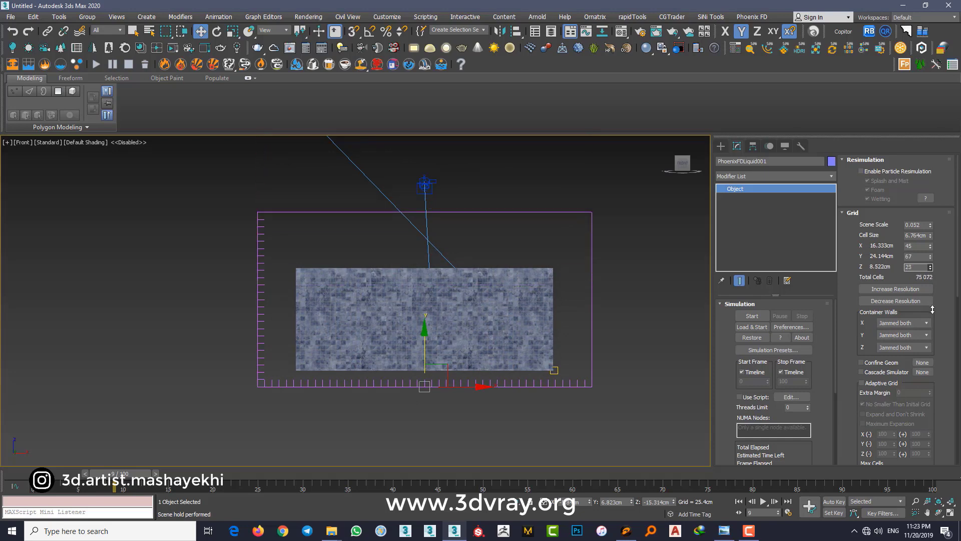
pyautogui.press('p')
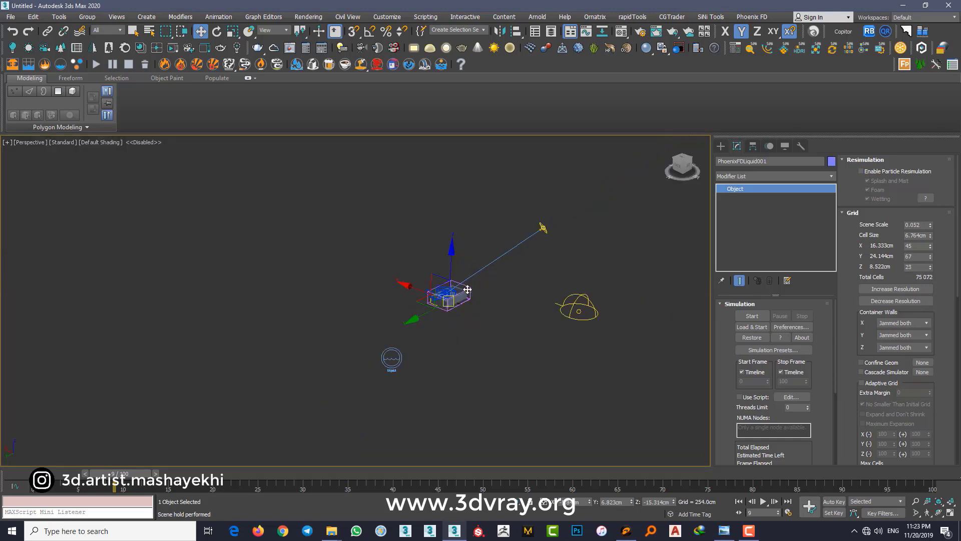
pyautogui.scroll(3, 437, 314)
pyautogui.scroll(3, 437, 314)
pyautogui.keyDown('alt'); pyautogui.moveTo(437, 314); pyautogui.dragTo(450, 306, button='middle'); pyautogui.keyUp('alt')
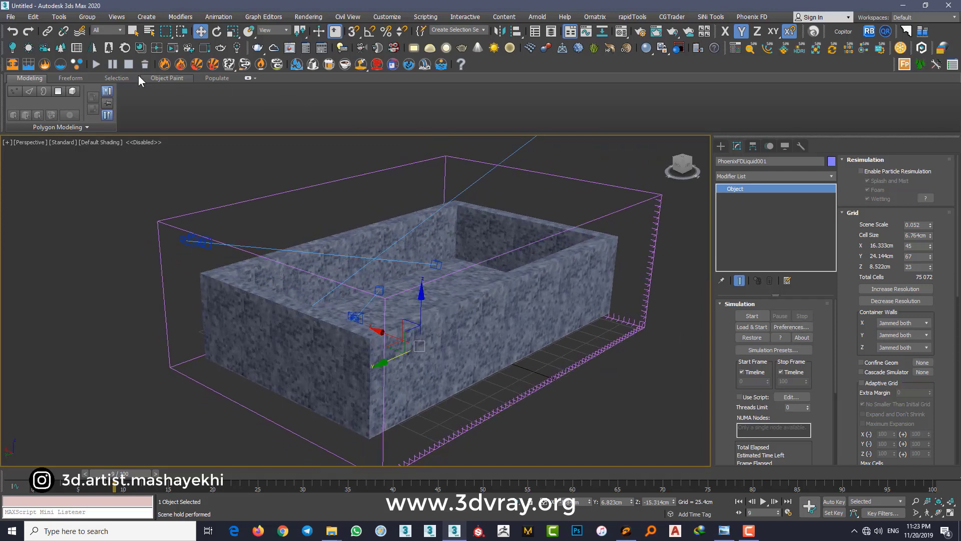
# Step: Run the Phoenix liquid simulation and stop it after about 10 frames
pyautogui.click(96, 64)
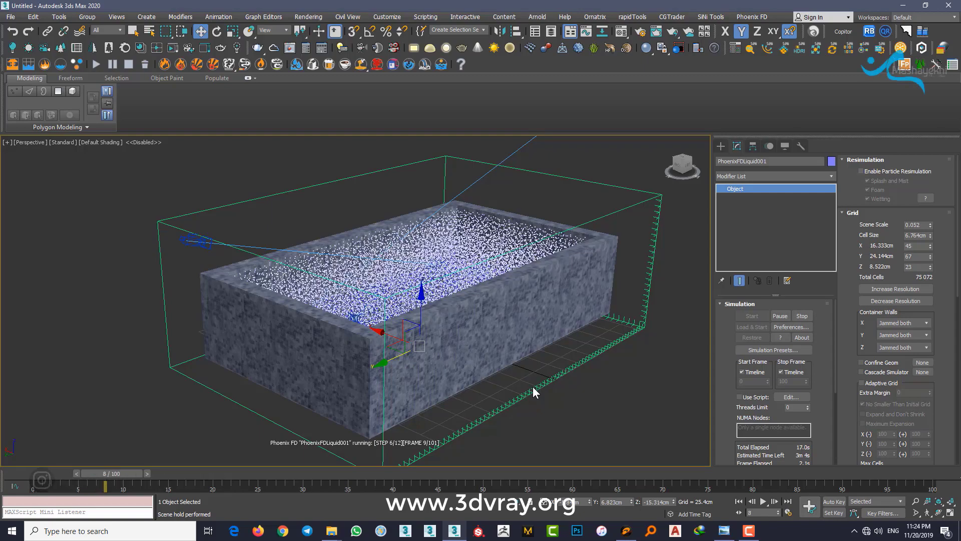
pyautogui.scroll(-2, 489, 293)
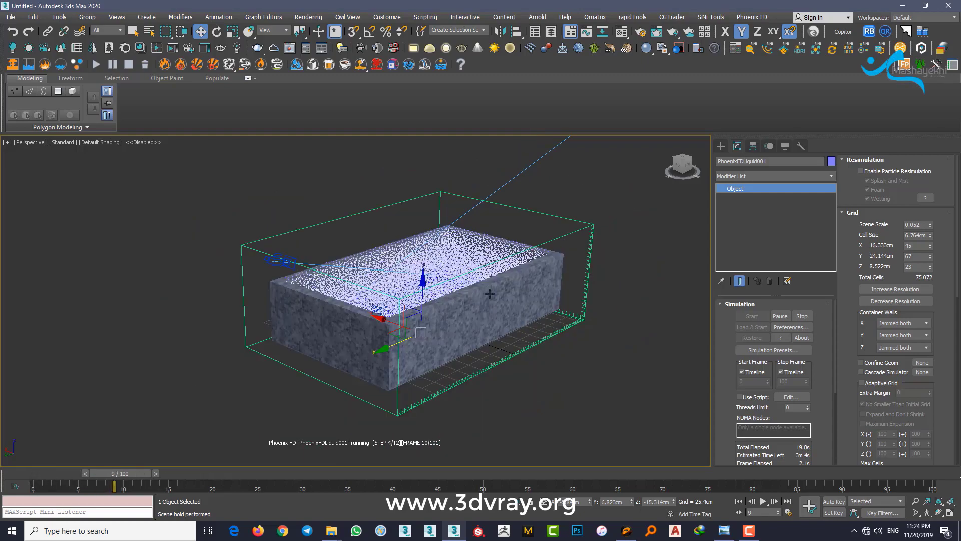
pyautogui.scroll(2, 490, 293)
pyautogui.scroll(2, 451, 276)
pyautogui.scroll(3, 418, 254)
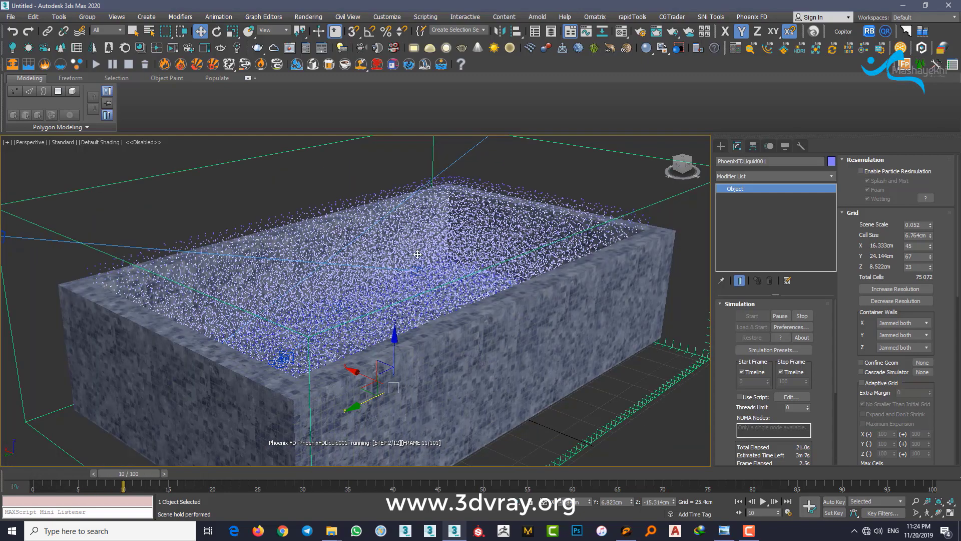
pyautogui.click(129, 63)
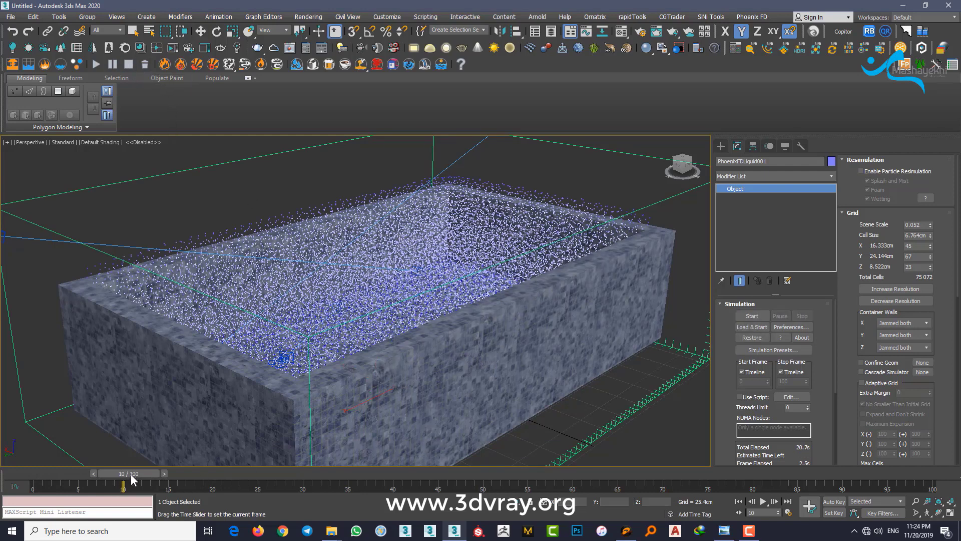
# Step: Scrub back to frame 8 and orbit to a steeper view of the filled pool
pyautogui.moveTo(131, 474); pyautogui.dragTo(119, 476)
pyautogui.press('w')
pyautogui.moveTo(401, 260)
pyautogui.keyDown('alt'); pyautogui.mouseDown(button='middle')
pyautogui.moveTo(423, 318)
pyautogui.moveTo(448, 337)
pyautogui.mouseUp(button='middle'); pyautogui.keyUp('alt')
pyautogui.scroll(-3, 423, 319)
# Step: Pick the liquid's material from the scene into the Material Editor with a checker background
pyautogui.press('m')
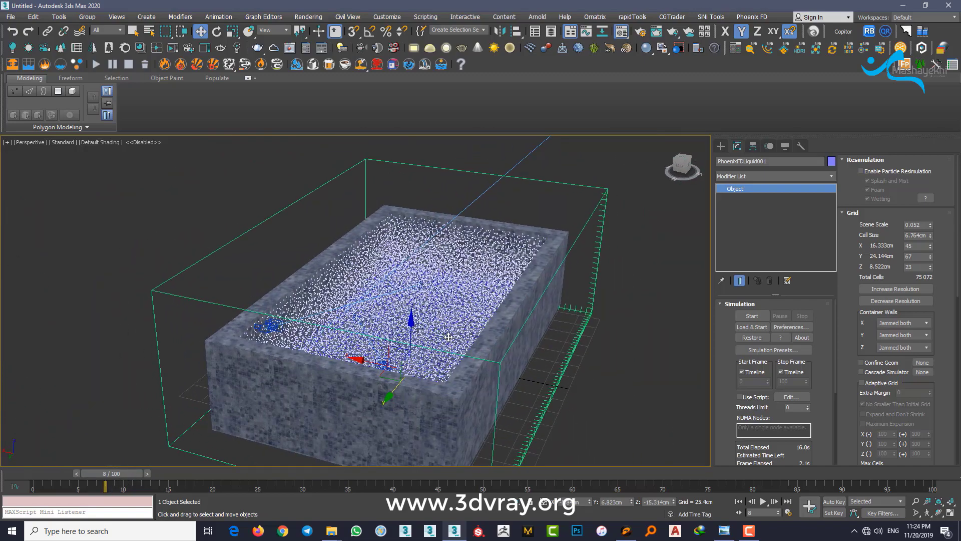
pyautogui.click(100, 208)
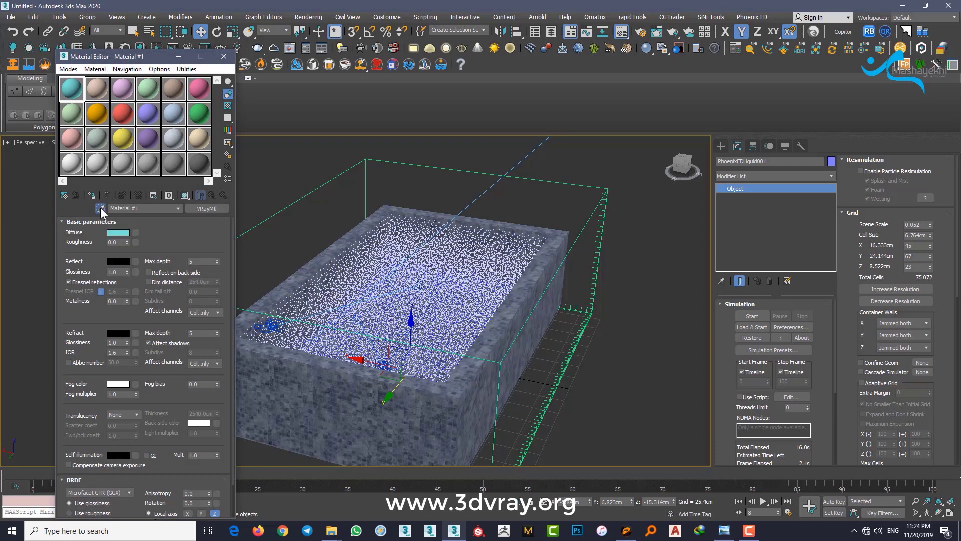
pyautogui.click(394, 329)
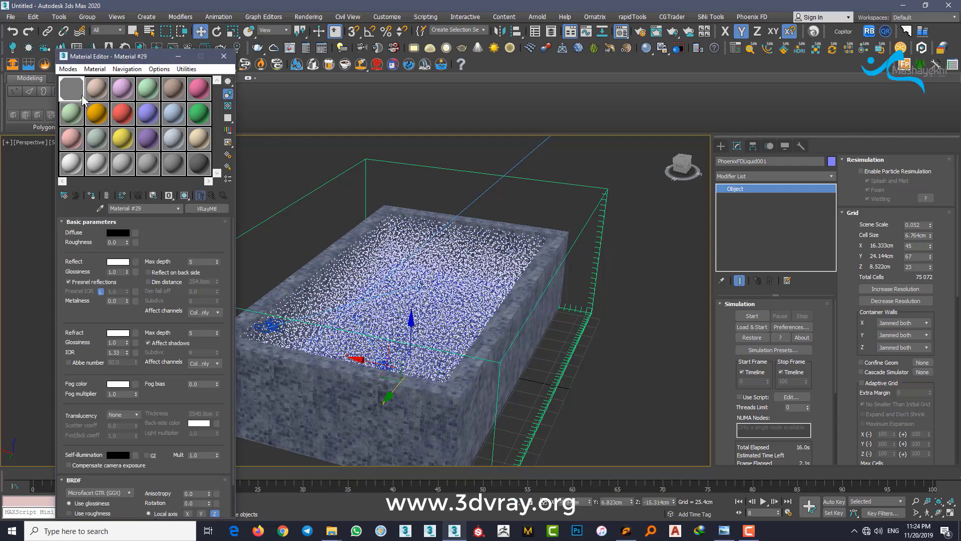
pyautogui.click(228, 106)
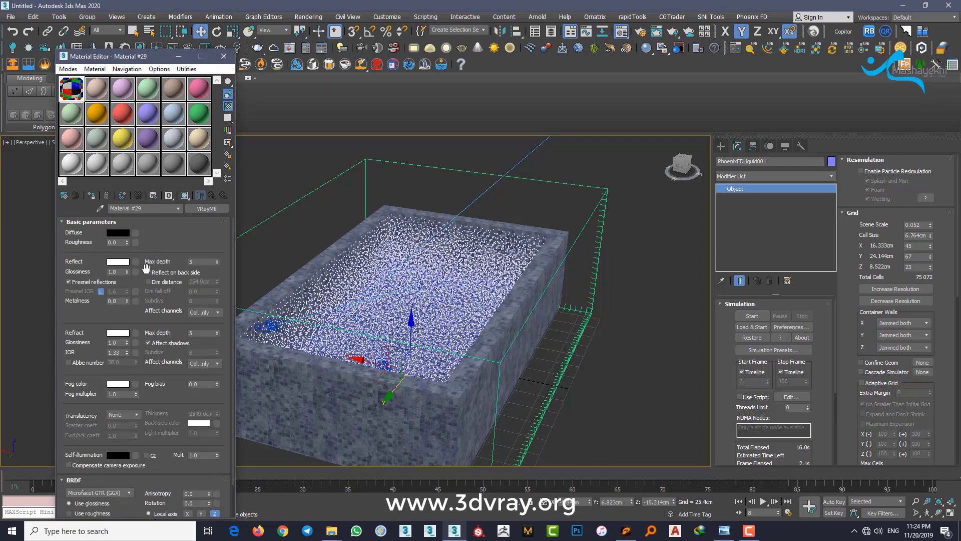
# Step: Set the liquid material's diffuse colour to cyan
pyautogui.click(118, 232)
pyautogui.moveTo(253, 100); pyautogui.dragTo(236, 75)
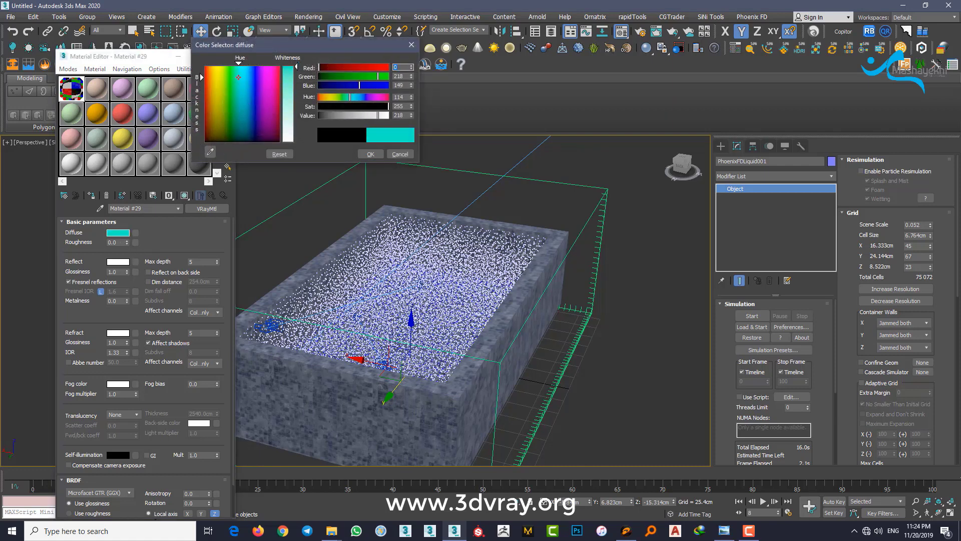
pyautogui.click(370, 154)
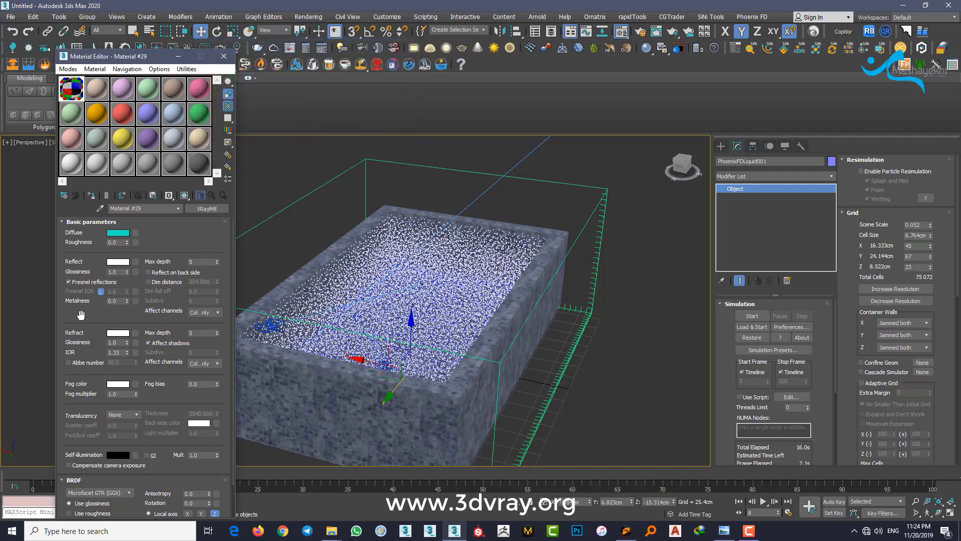
pyautogui.click(118, 232)
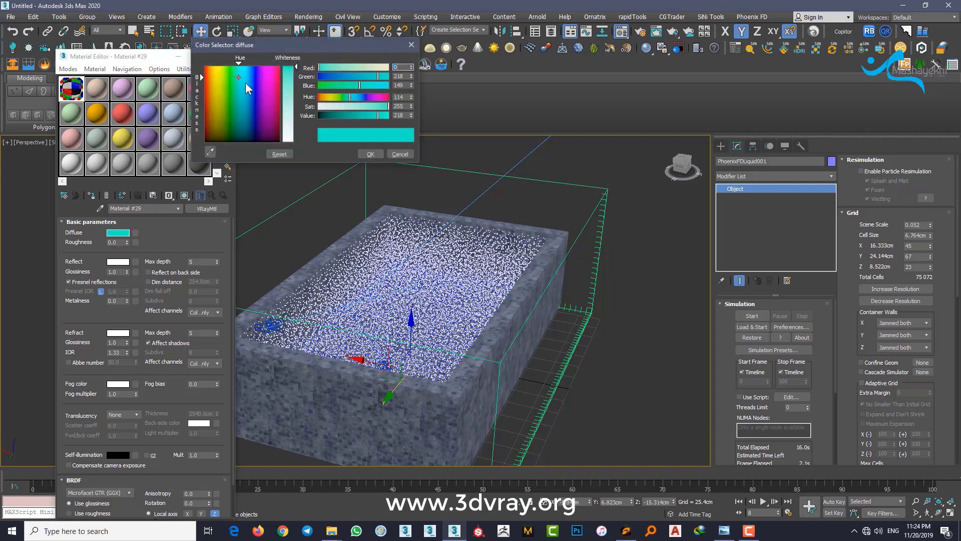
pyautogui.moveTo(250, 91); pyautogui.dragTo(239, 77)
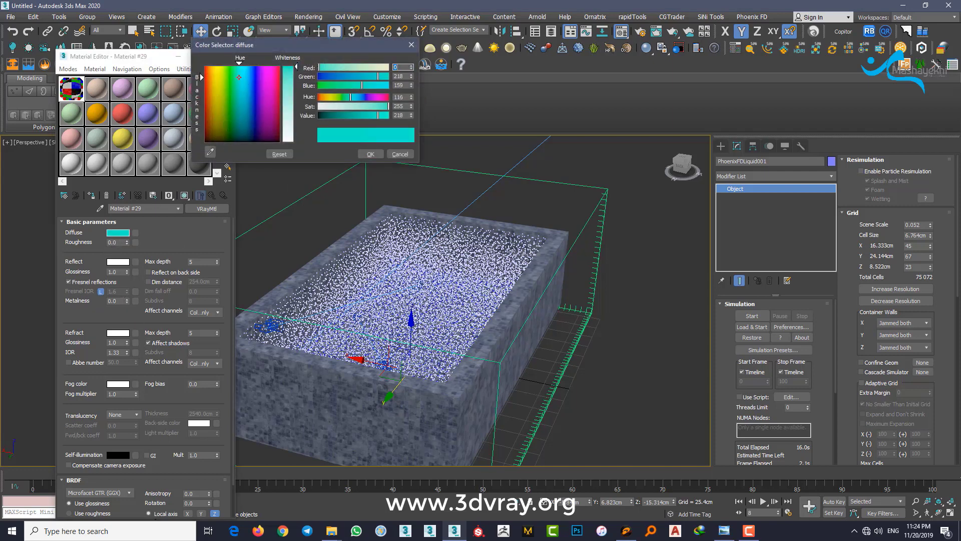
pyautogui.click(371, 154)
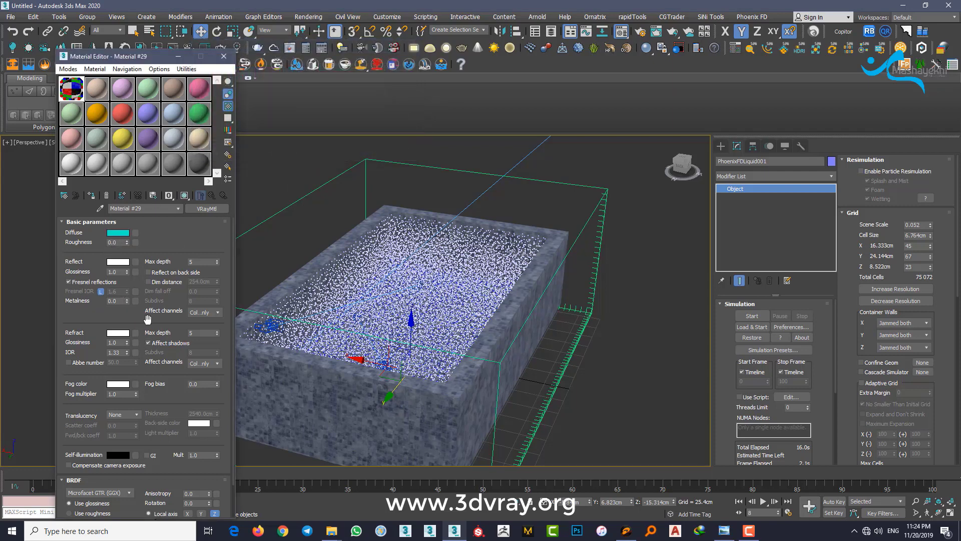
# Step: Set reflection and refraction max depth to 10 and stop refraction affecting shadows
pyautogui.doubleClick(201, 261)
pyautogui.write('10')
pyautogui.doubleClick(199, 333)
pyautogui.write('10')
pyautogui.click(160, 343)
# Step: Give the material a pale teal fog colour with fog multiplier 0.005
pyautogui.click(120, 384)
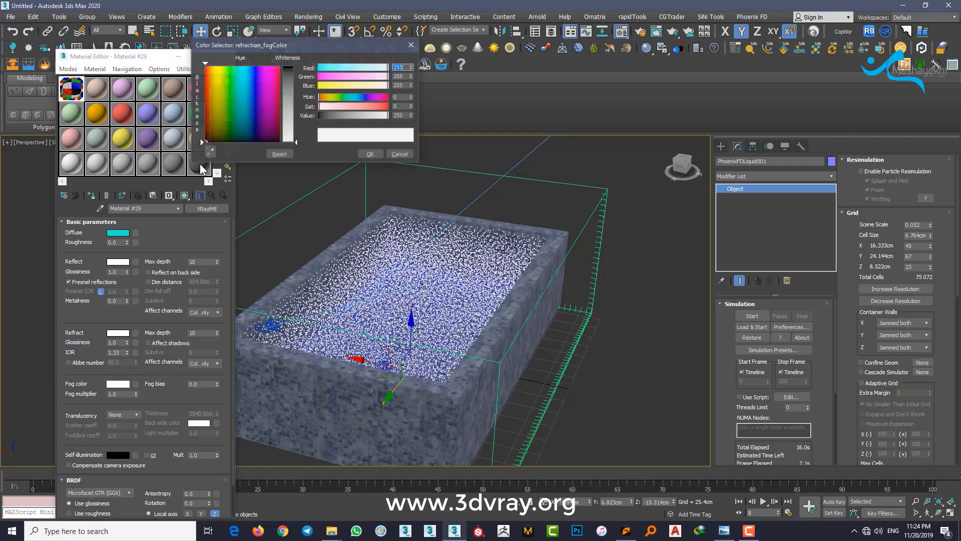
pyautogui.click(289, 111)
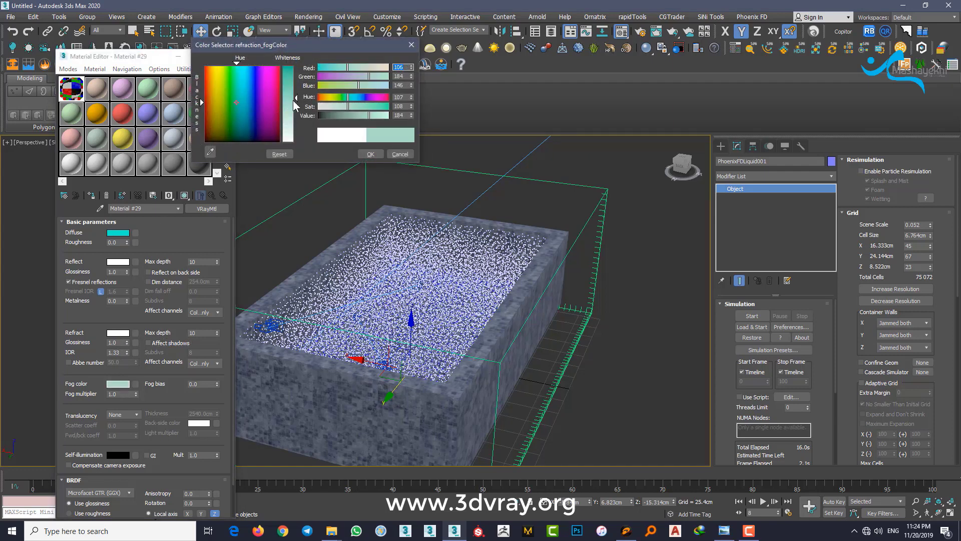
pyautogui.click(370, 154)
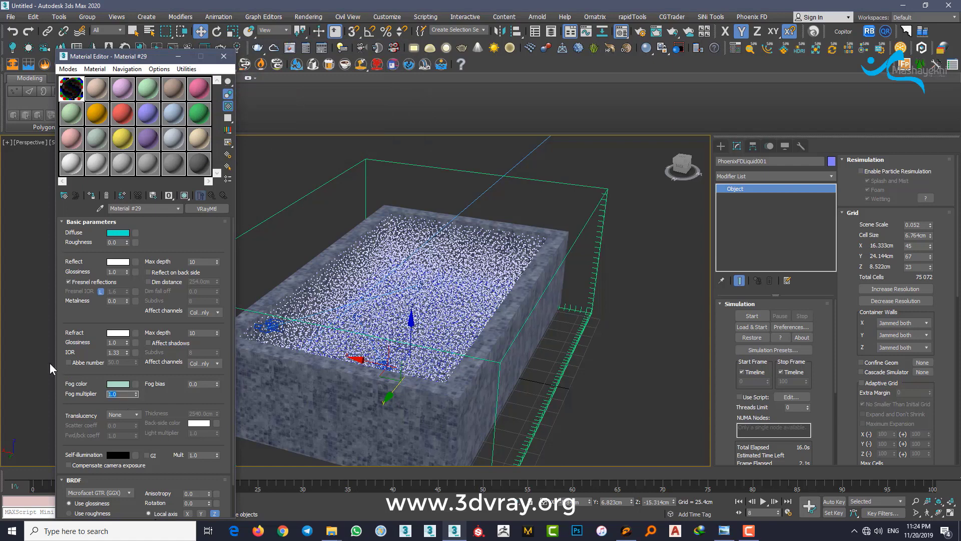
pyautogui.write('0.005')
pyautogui.click(223, 56)
# Step: Switch the viewport to PhysCamera001 and open V-Ray Render Setup
pyautogui.keyDown('alt'); pyautogui.moveTo(465, 346); pyautogui.dragTo(489, 341, button='middle'); pyautogui.keyUp('alt')
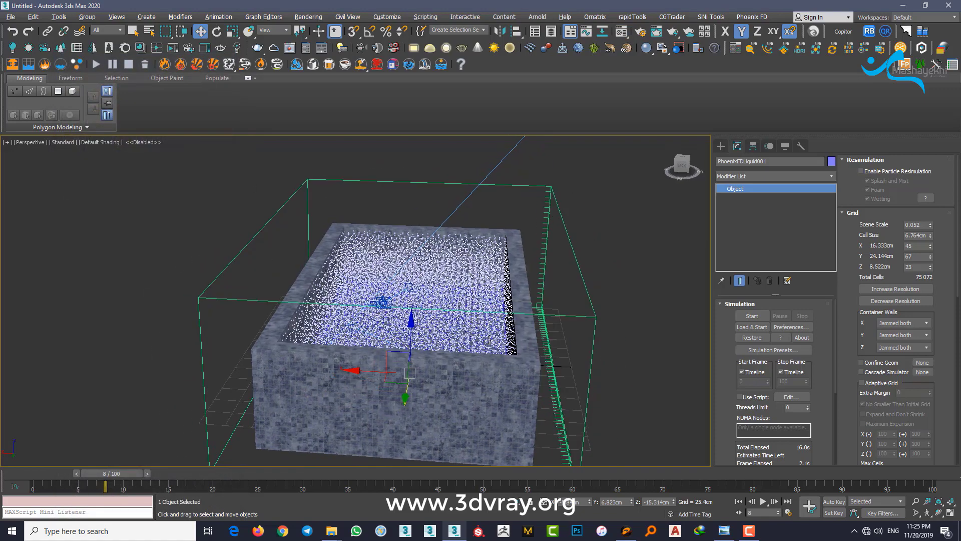
pyautogui.press('c')
pyautogui.doubleClick(465, 194)
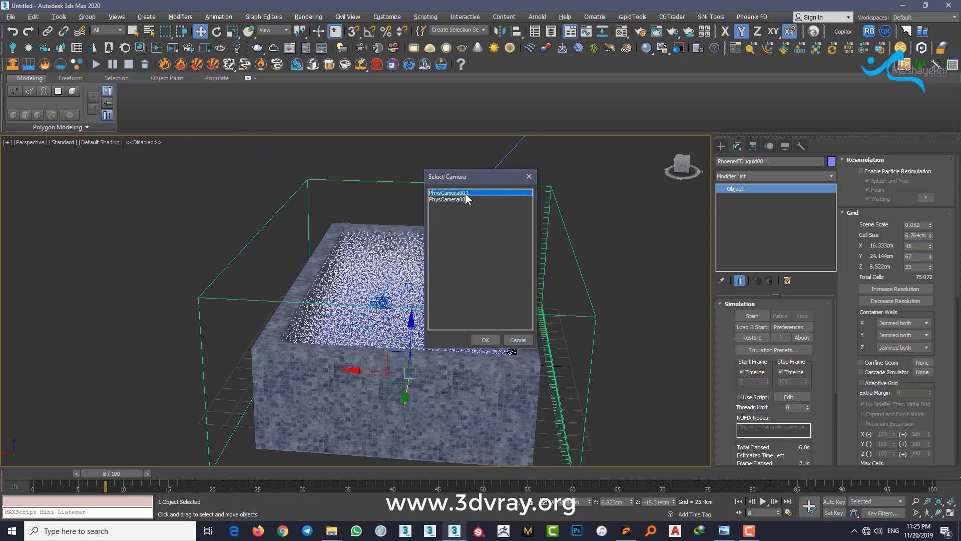
pyautogui.click(640, 31)
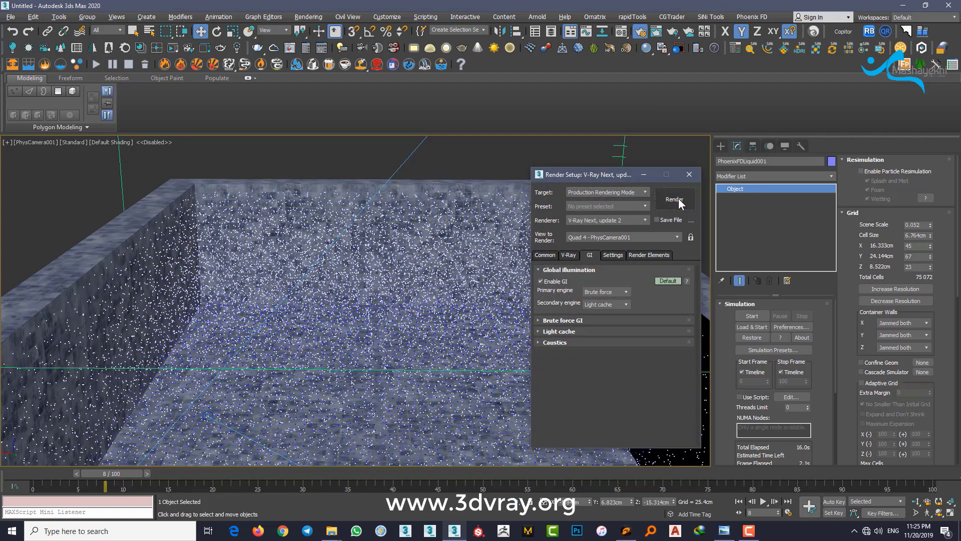
# Step: Render a test frame of the pool from PhysCamera001 and move the frame buffer aside
pyautogui.click(674, 199)
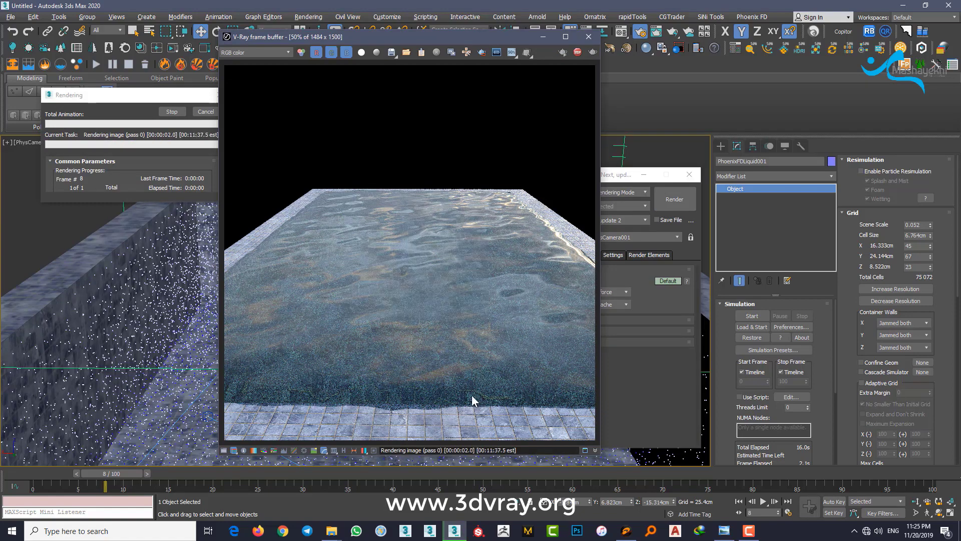
pyautogui.scroll(2, 472, 398)
pyautogui.scroll(-2, 445, 393)
pyautogui.click(578, 52)
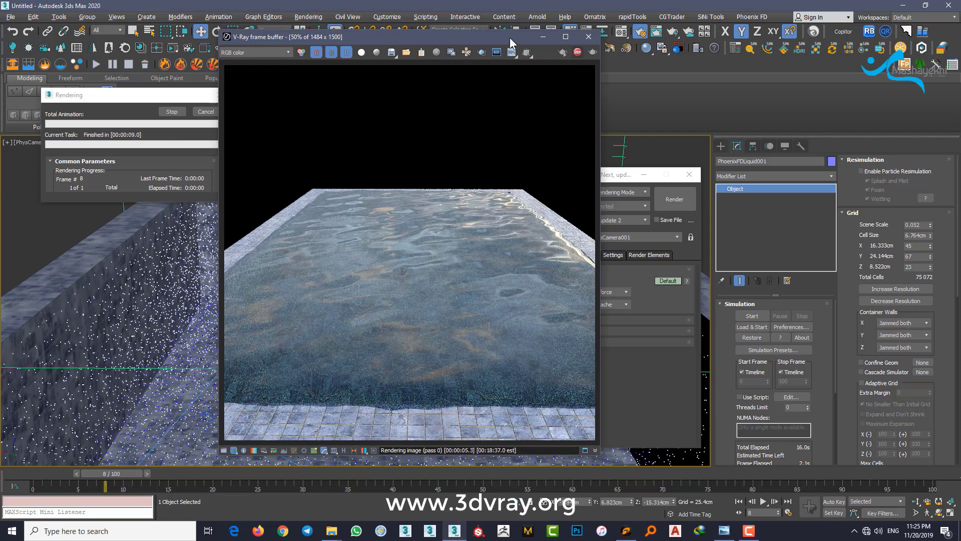
pyautogui.moveTo(510, 37); pyautogui.dragTo(409, 49)
# Step: Turn on V-Ray Caustics, re-render the pool, then close the frame buffer and Render Setup
pyautogui.click(555, 342)
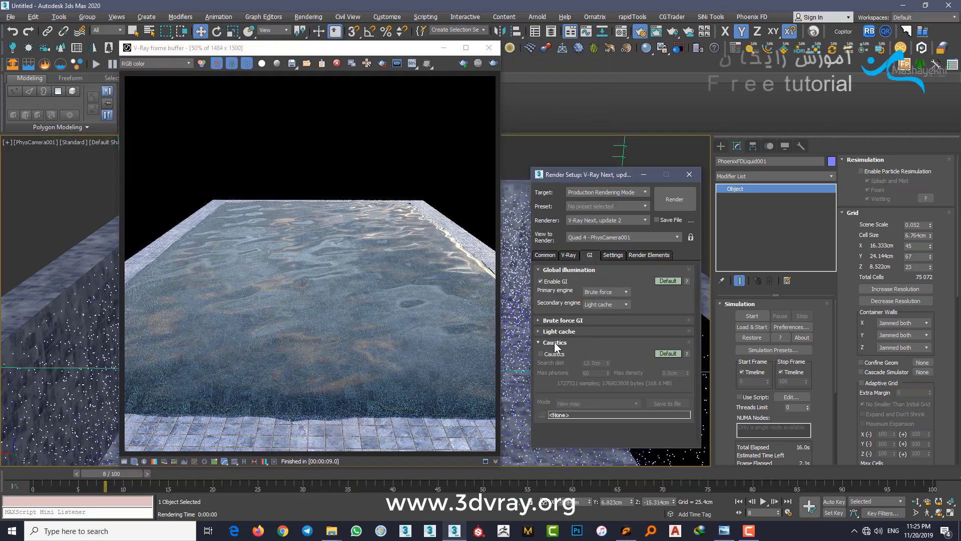
pyautogui.click(561, 353)
pyautogui.click(669, 209)
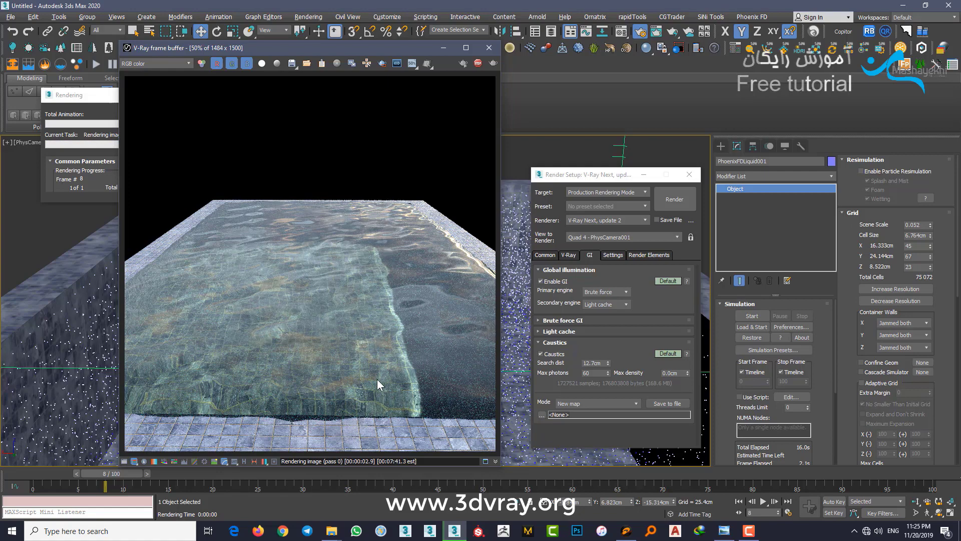
pyautogui.scroll(1, 362, 369)
pyautogui.scroll(-1, 323, 338)
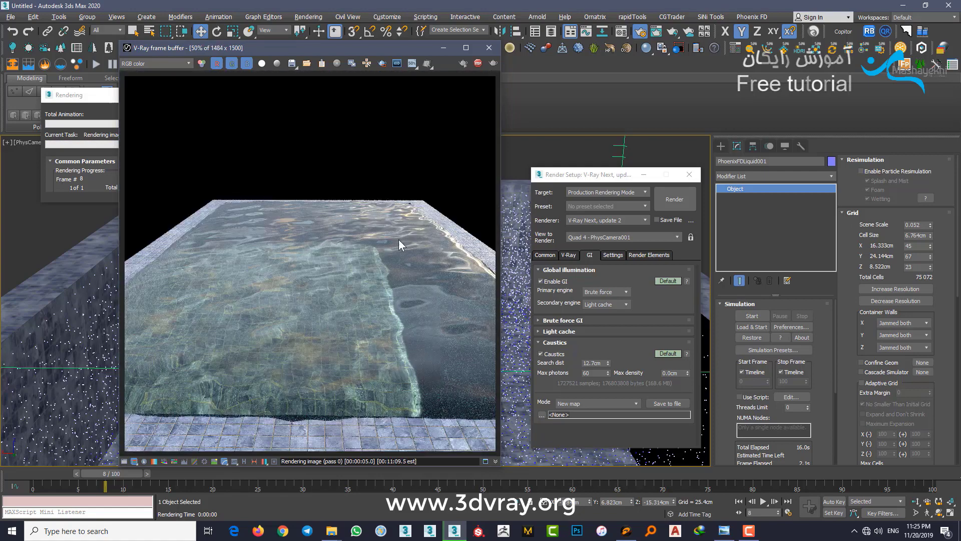
pyautogui.click(479, 63)
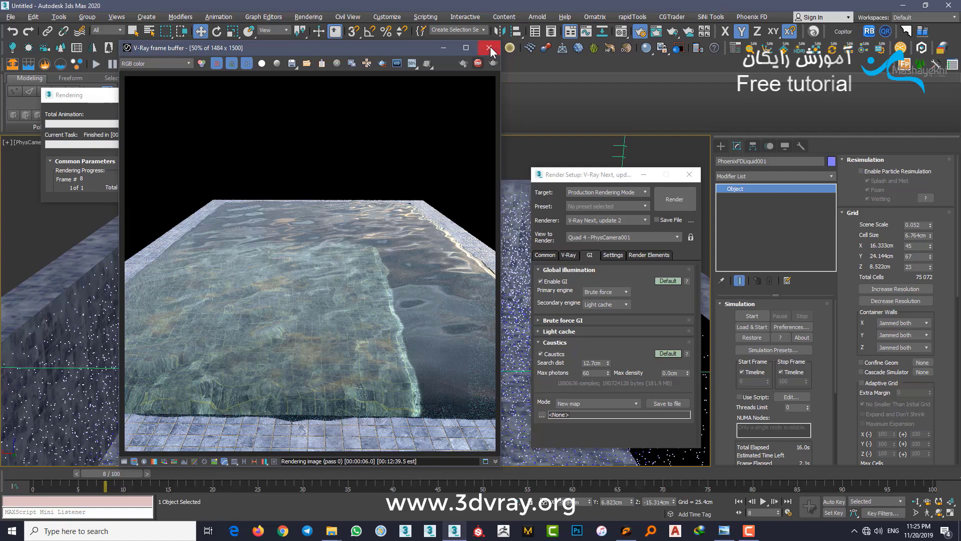
pyautogui.click(606, 106)
pyautogui.click(689, 174)
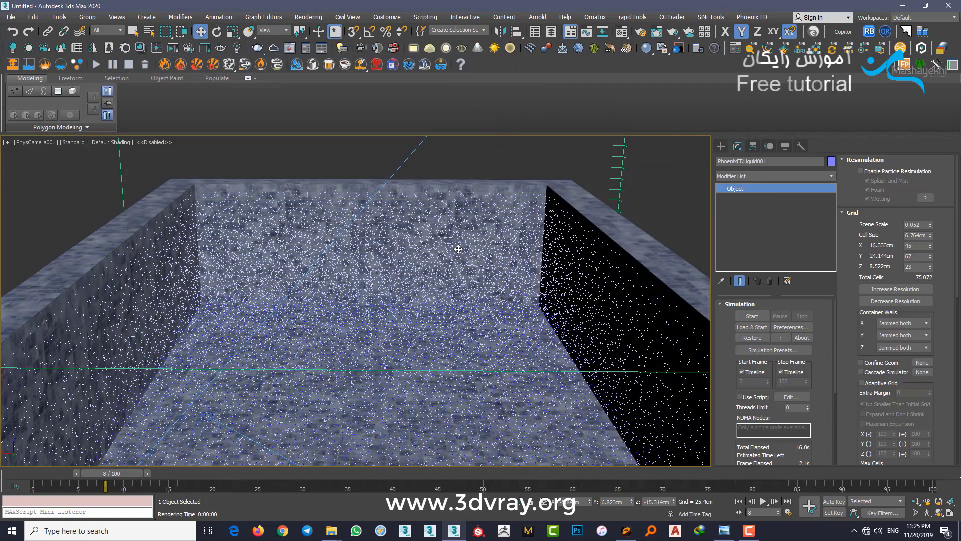
# Step: Return to the perspective view and delete the liquid simulation cache
pyautogui.press('p')
pyautogui.scroll(-5, 457, 252)
pyautogui.scroll(-4, 307, 258)
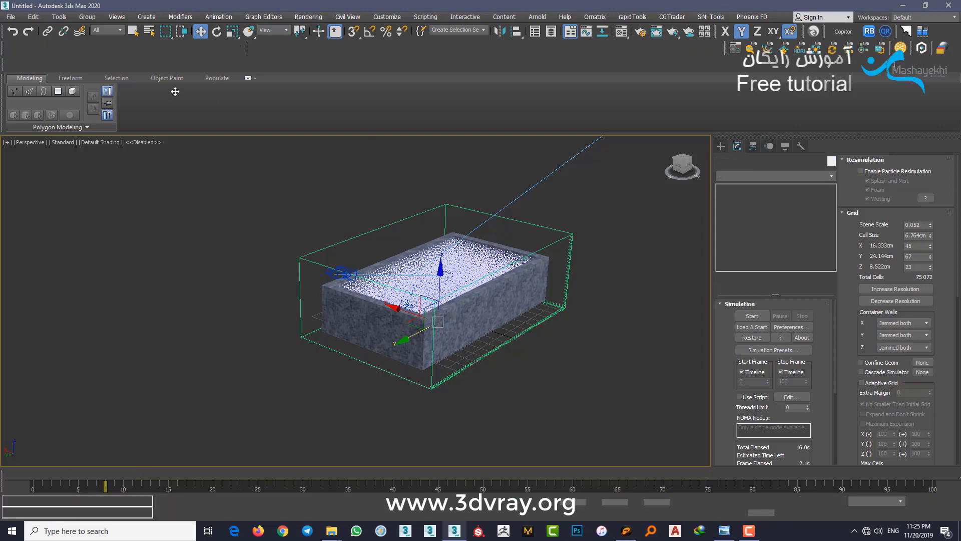
pyautogui.click(145, 64)
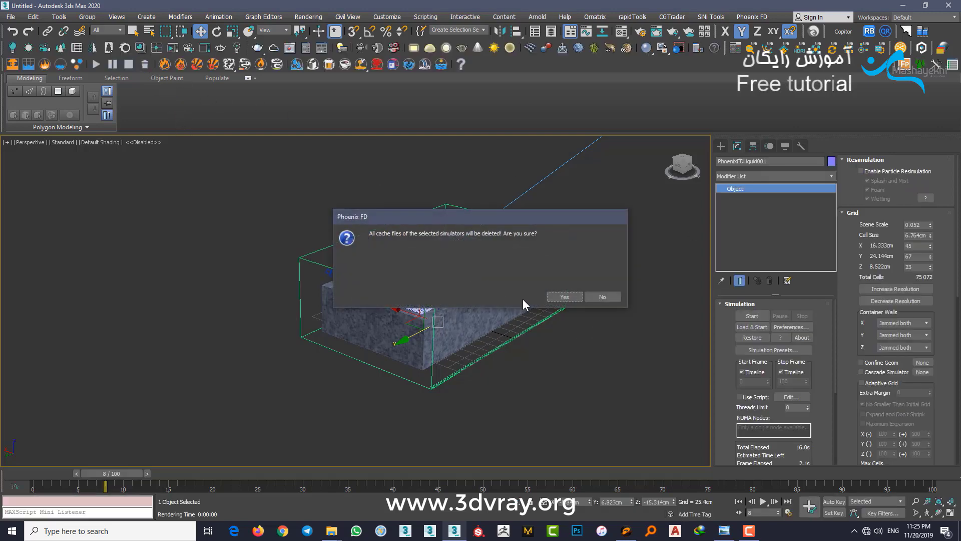
pyautogui.click(562, 296)
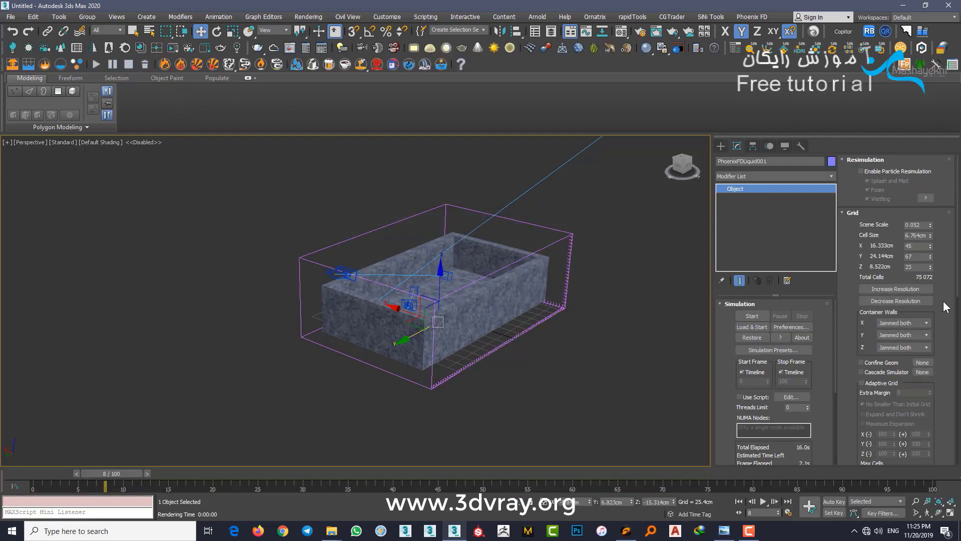
# Step: Raise the simulation grid resolution to 534,336 cells and hold the scene
pyautogui.click(897, 292)
pyautogui.click(900, 291)
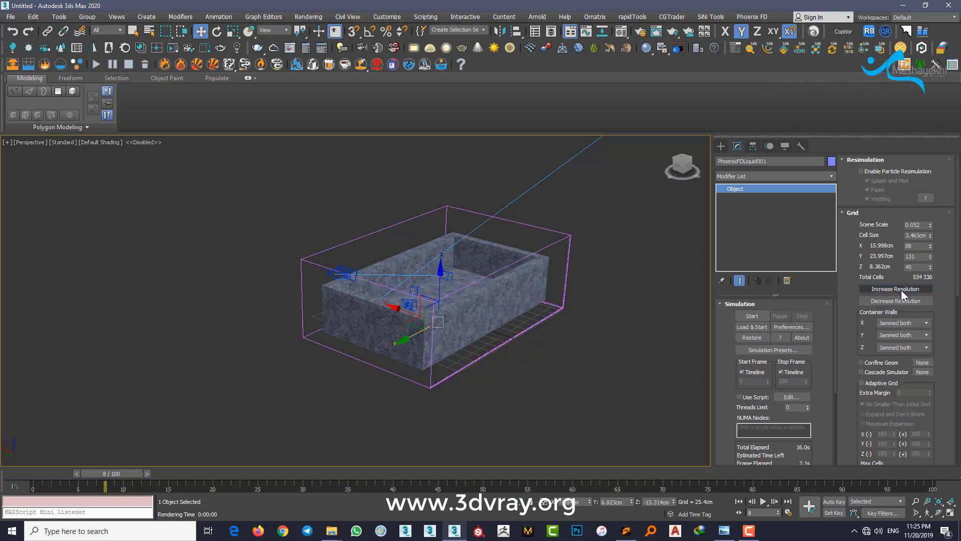
pyautogui.click(901, 293)
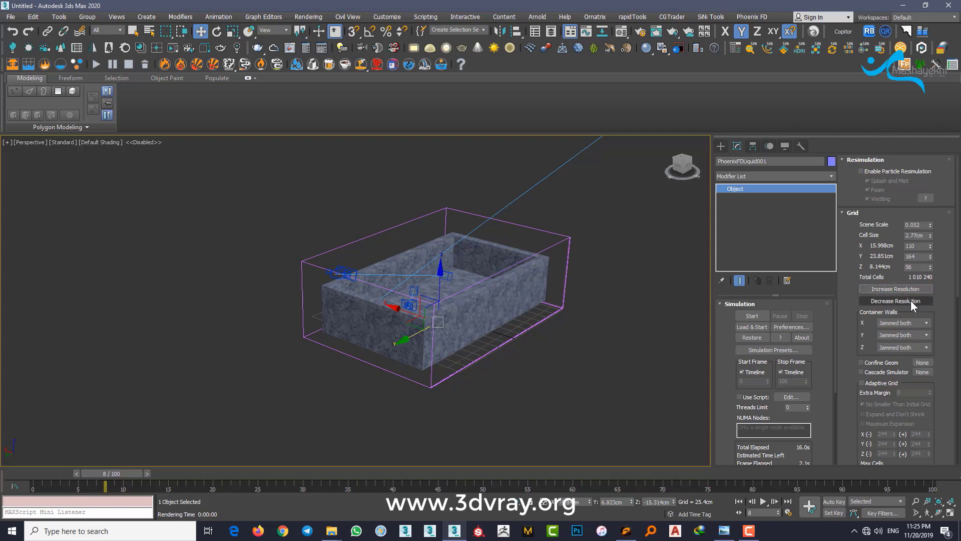
pyautogui.click(913, 299)
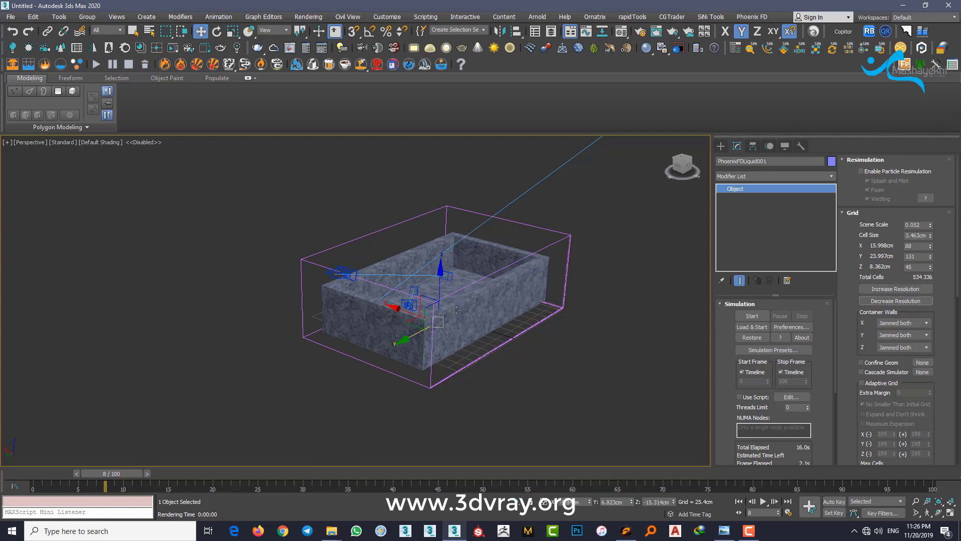
pyautogui.scroll(1, 455, 310)
pyautogui.scroll(3, 448, 318)
pyautogui.scroll(2, 442, 325)
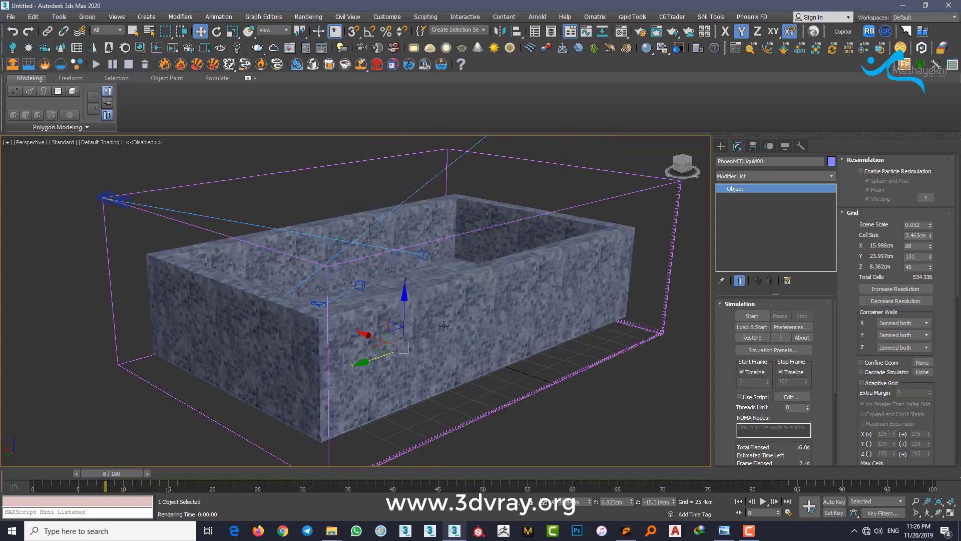
pyautogui.hotkey('ctrl', 'h')
# Step: Run the higher-resolution liquid simulation and orbit lower to inspect the container
pyautogui.click(94, 64)
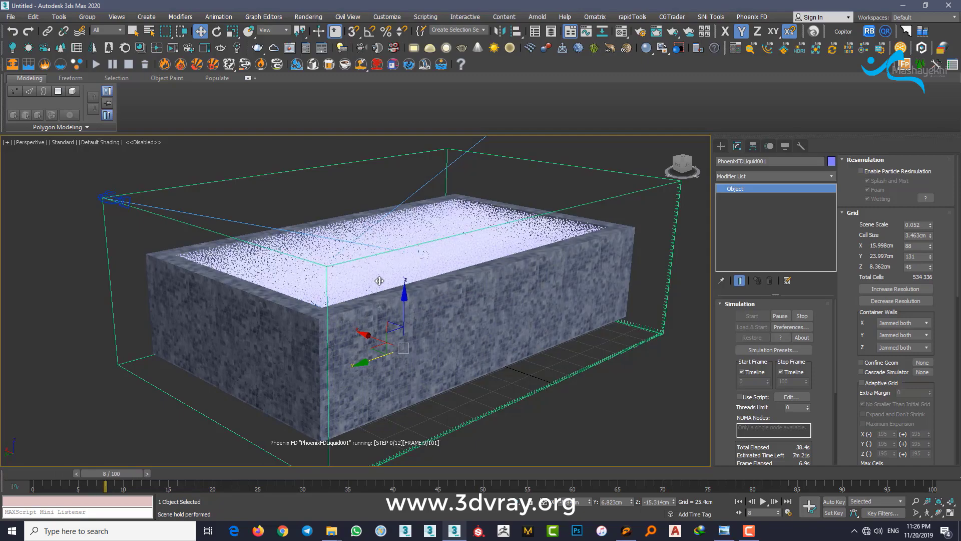
pyautogui.scroll(3, 379, 274)
pyautogui.scroll(3, 381, 275)
pyautogui.scroll(4, 411, 287)
pyautogui.scroll(-3, 410, 287)
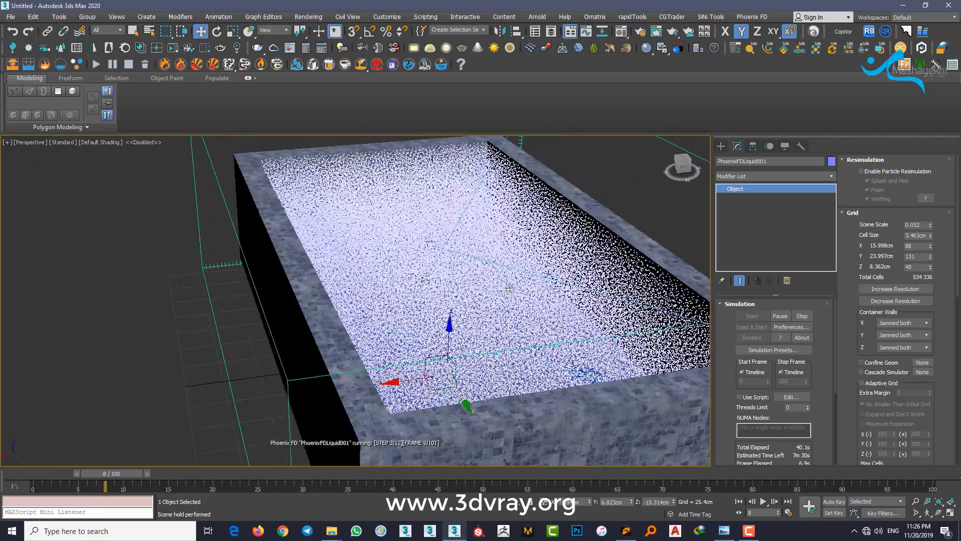
pyautogui.scroll(-2, 411, 287)
pyautogui.moveTo(411, 287)
pyautogui.keyDown('alt'); pyautogui.mouseDown(button='middle')
pyautogui.moveTo(430, 302)
pyautogui.moveTo(399, 301)
pyautogui.moveTo(389, 317)
pyautogui.mouseUp(button='middle'); pyautogui.keyUp('alt')
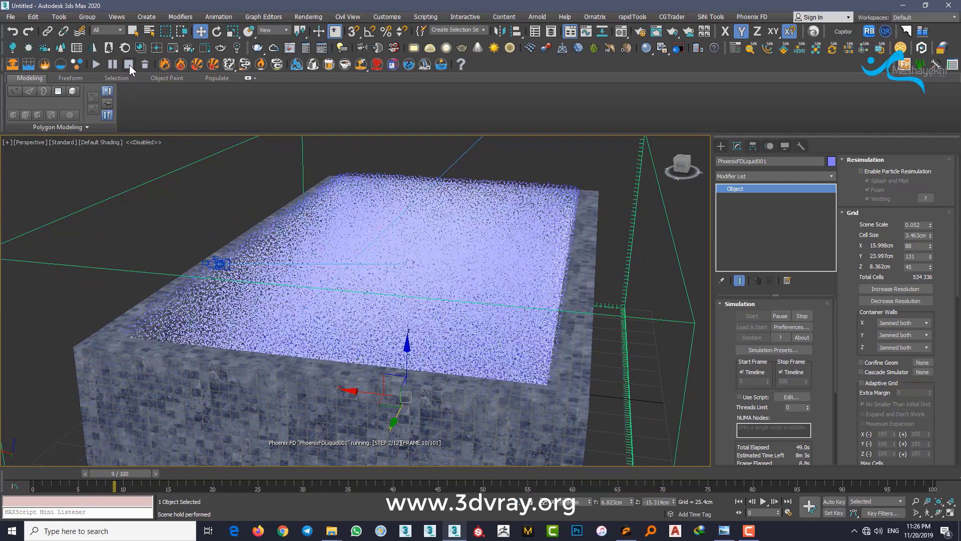
# Step: Step the timeline back to frame 8 and orbit to a new angle
pyautogui.moveTo(146, 473); pyautogui.dragTo(139, 473)
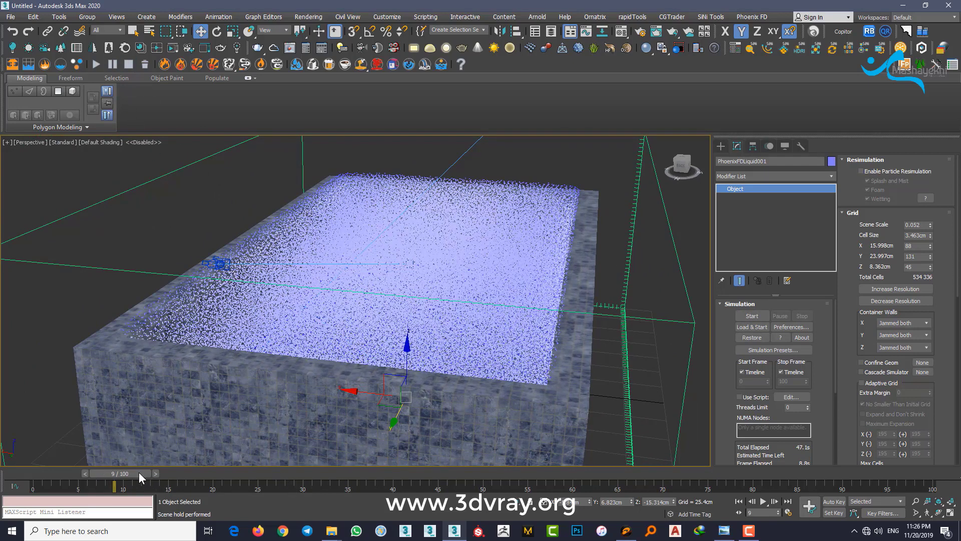
pyautogui.moveTo(225, 381)
pyautogui.keyDown('alt'); pyautogui.mouseDown(button='middle')
pyautogui.moveTo(294, 317)
pyautogui.moveTo(358, 321)
pyautogui.moveTo(395, 361)
pyautogui.mouseUp(button='middle'); pyautogui.keyUp('alt')
pyautogui.scroll(3, 386, 305)
# Step: Orbit to a top-down view, then look through PhysCamera001
pyautogui.keyDown('alt'); pyautogui.moveTo(385, 305); pyautogui.dragTo(386, 281, button='middle'); pyautogui.keyUp('alt')
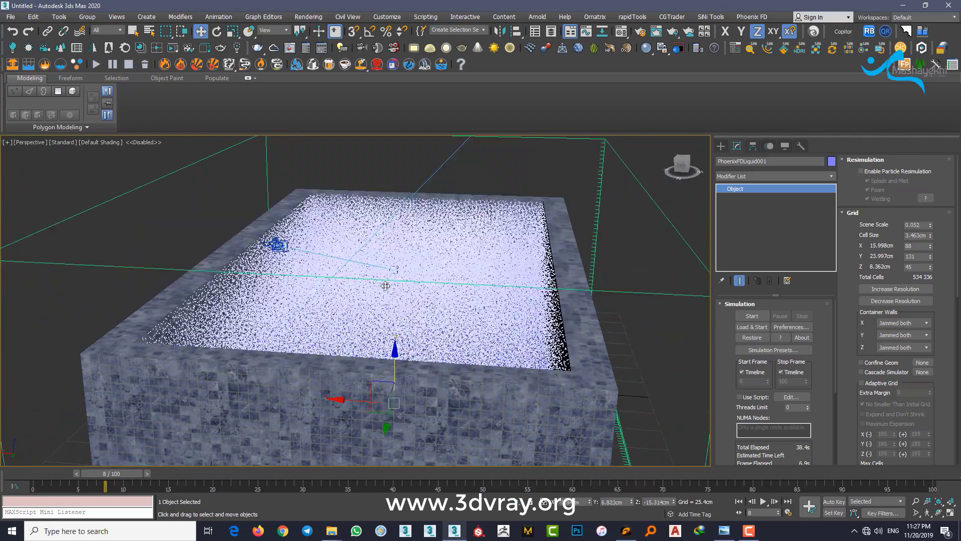
pyautogui.press('m')
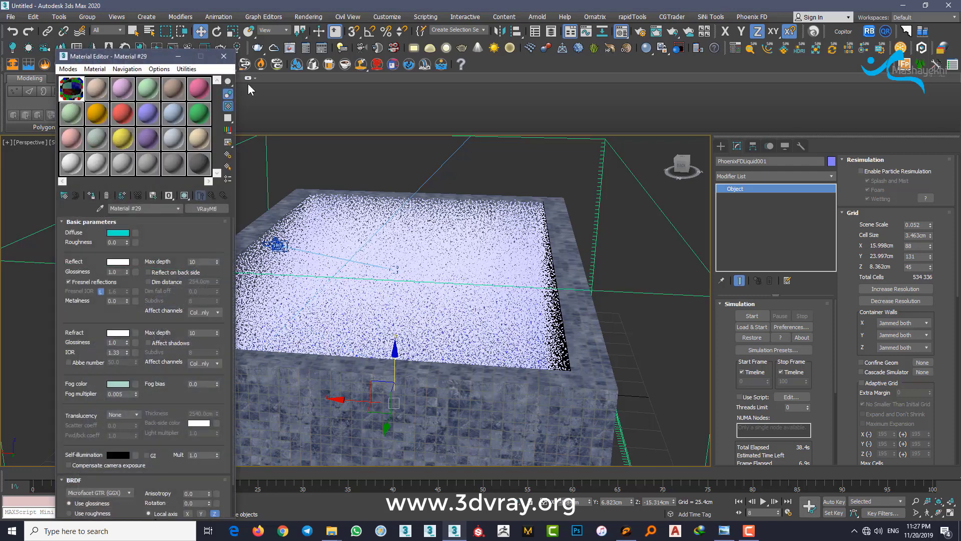
pyautogui.click(223, 56)
pyautogui.press('c')
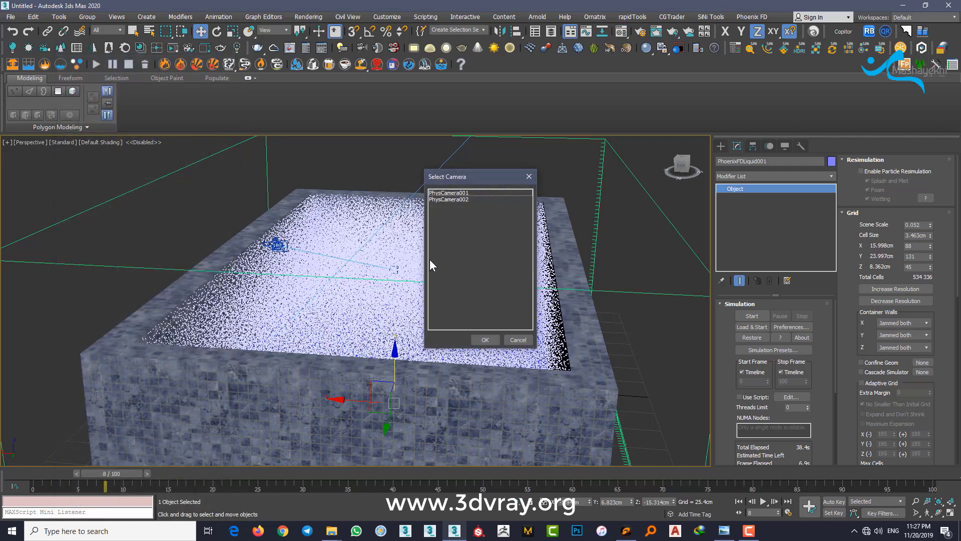
pyautogui.click(451, 193)
pyautogui.click(485, 340)
# Step: Start a caustics render of frame 8 in the V-Ray frame buffer
pyautogui.rightClick(458, 345)
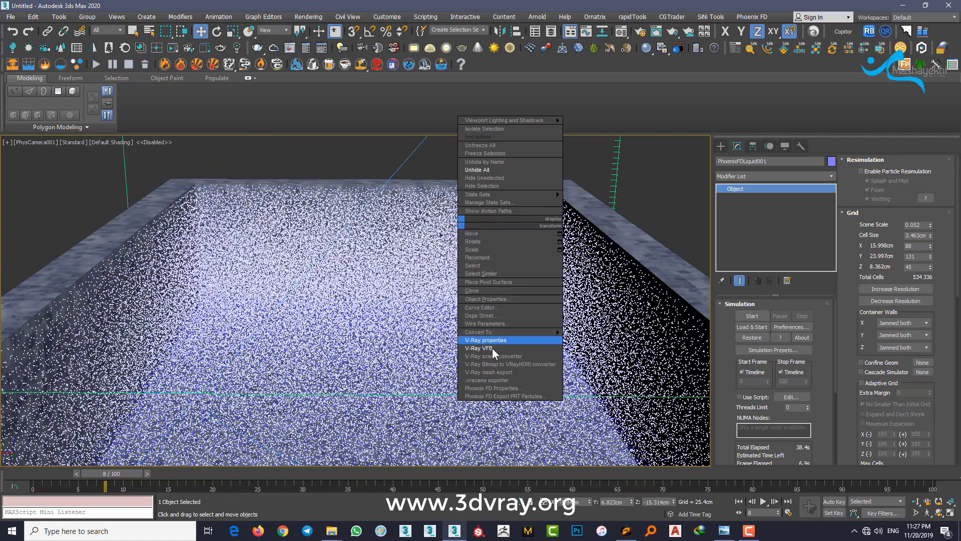
pyautogui.click(491, 349)
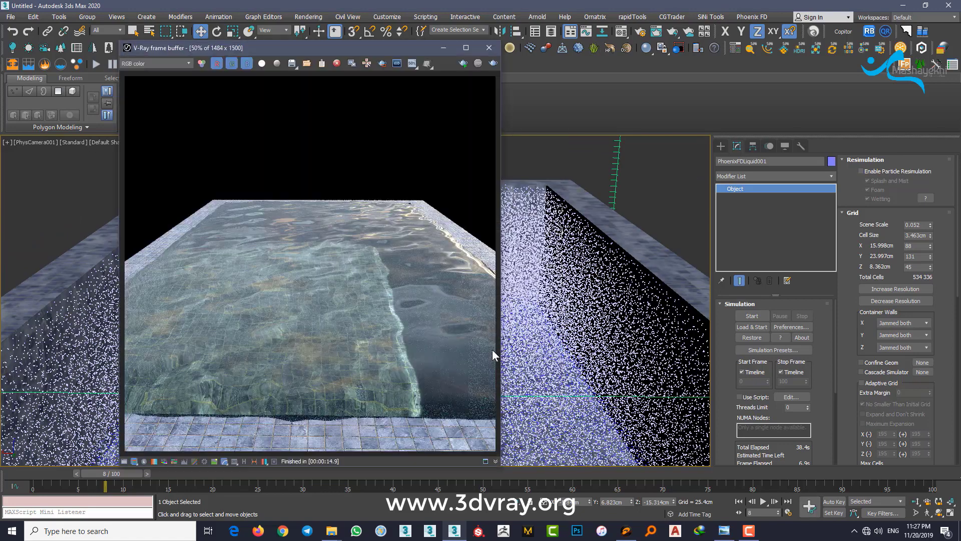
pyautogui.click(492, 63)
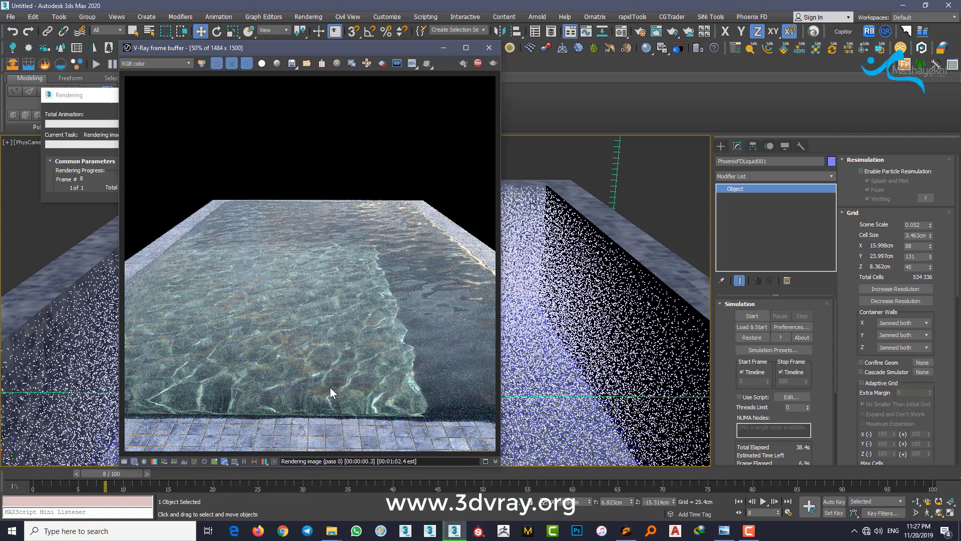
# Step: Zoom in to inspect the caustic detail, then stop the render and close its windows
pyautogui.doubleClick(333, 357)
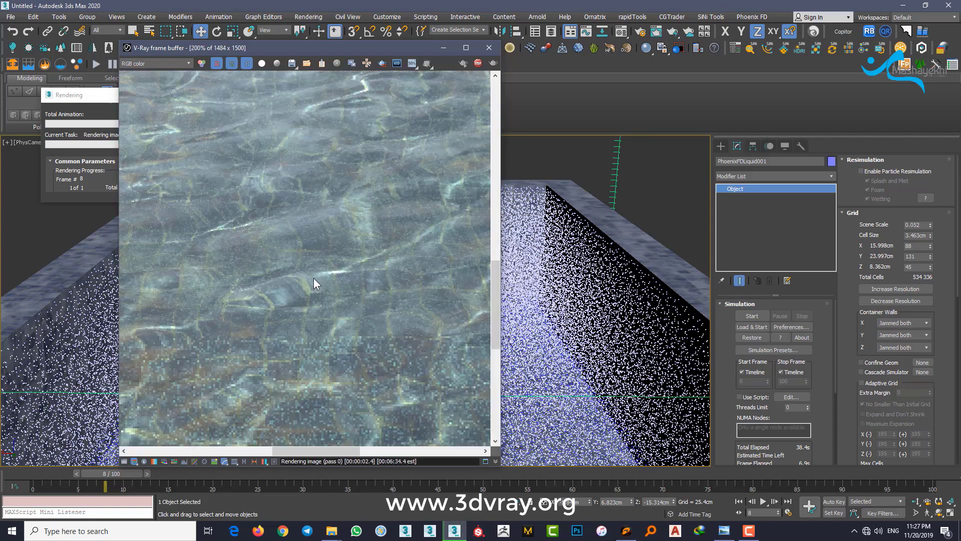
pyautogui.scroll(-1, 331, 310)
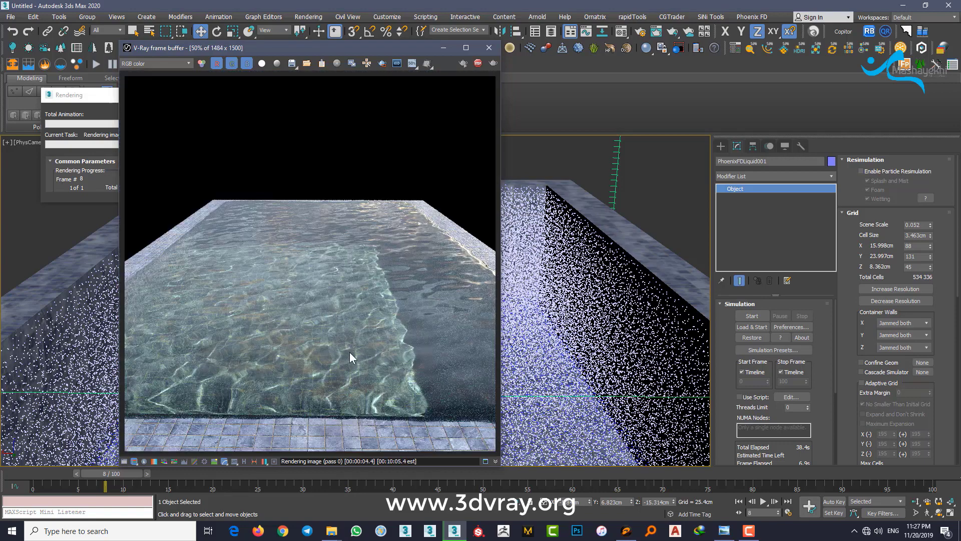
pyautogui.doubleClick(350, 368)
pyautogui.scroll(-1, 350, 363)
pyautogui.scroll(1, 345, 356)
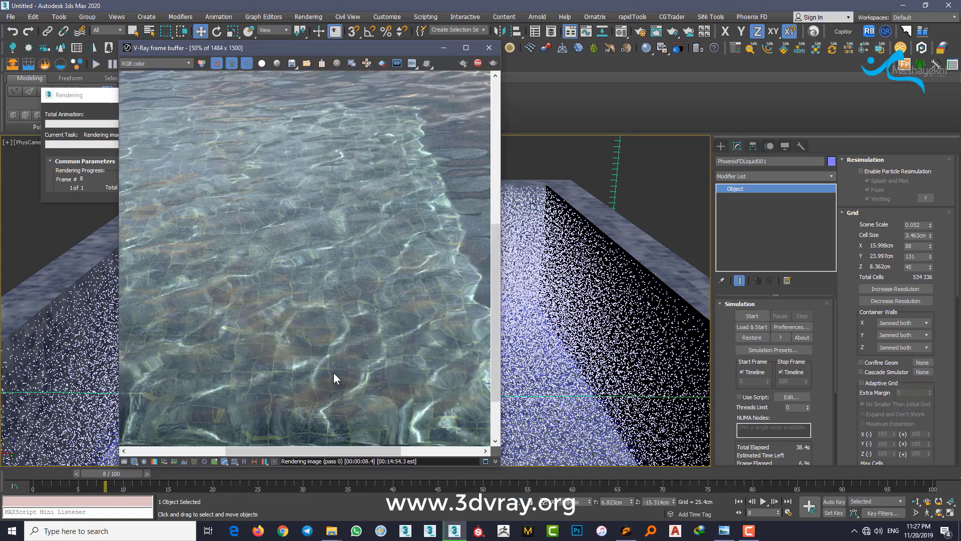
pyautogui.scroll(-1, 334, 378)
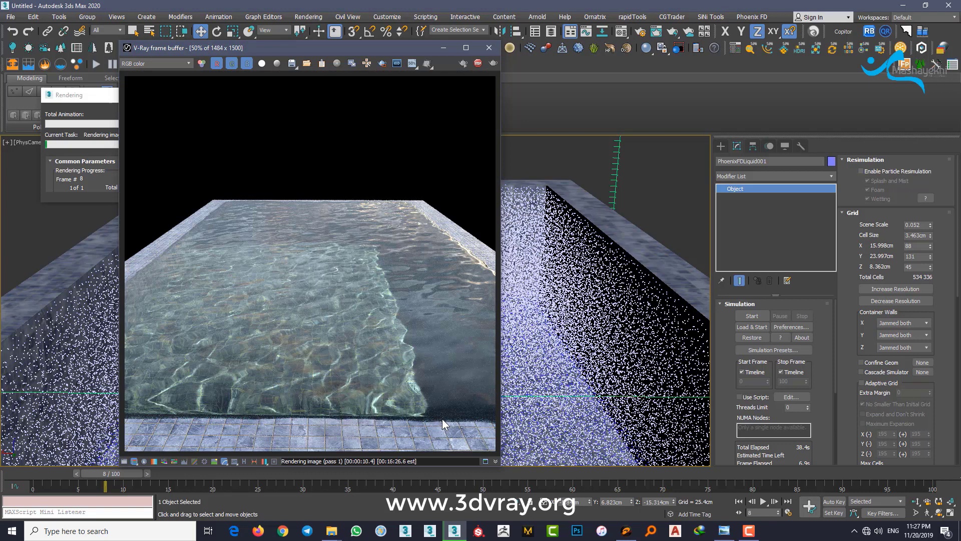
pyautogui.click(477, 66)
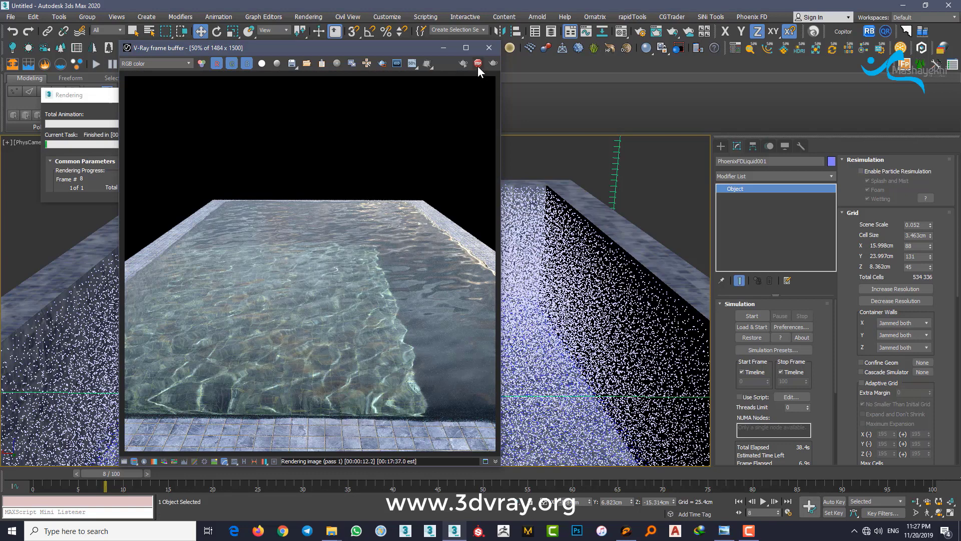
pyautogui.click(489, 47)
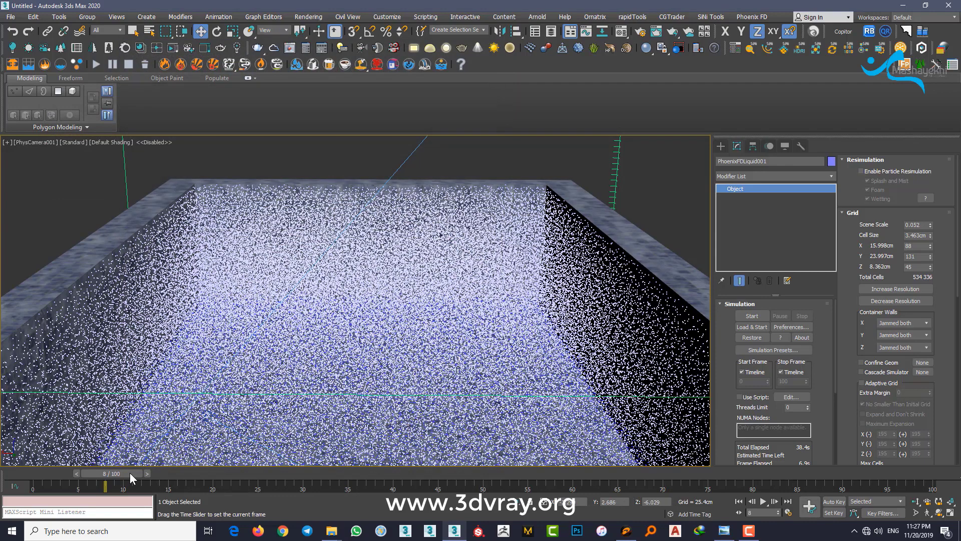
# Step: Move the animation to frame 7 and start a V-Ray render from above in the VFB
pyautogui.moveTo(131, 472); pyautogui.dragTo(127, 473)
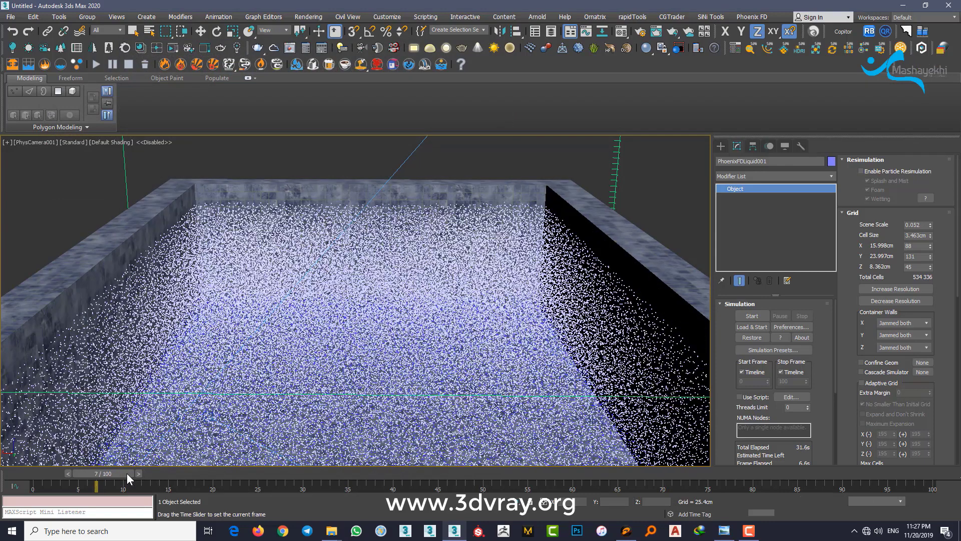
pyautogui.rightClick(330, 256)
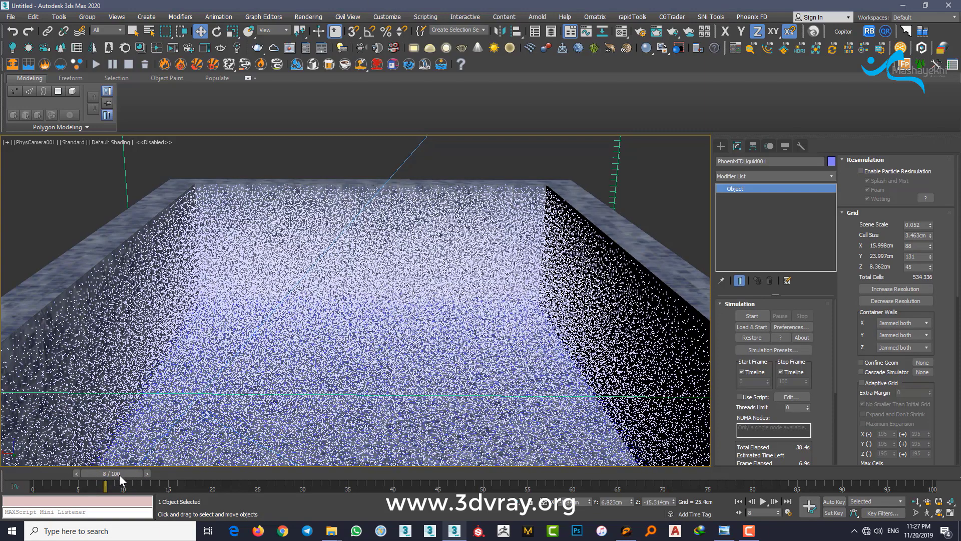
pyautogui.moveTo(117, 475); pyautogui.dragTo(114, 474)
pyautogui.rightClick(259, 293)
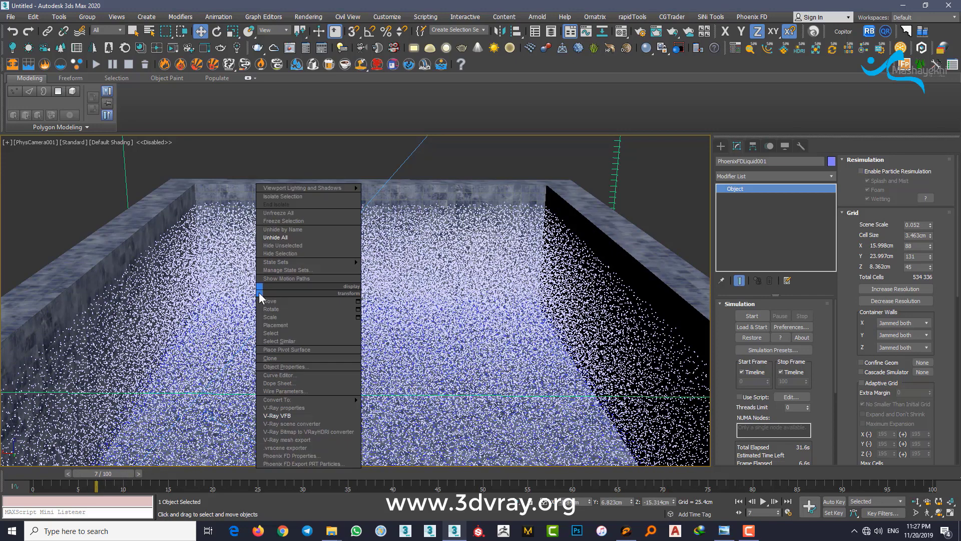
pyautogui.click(285, 413)
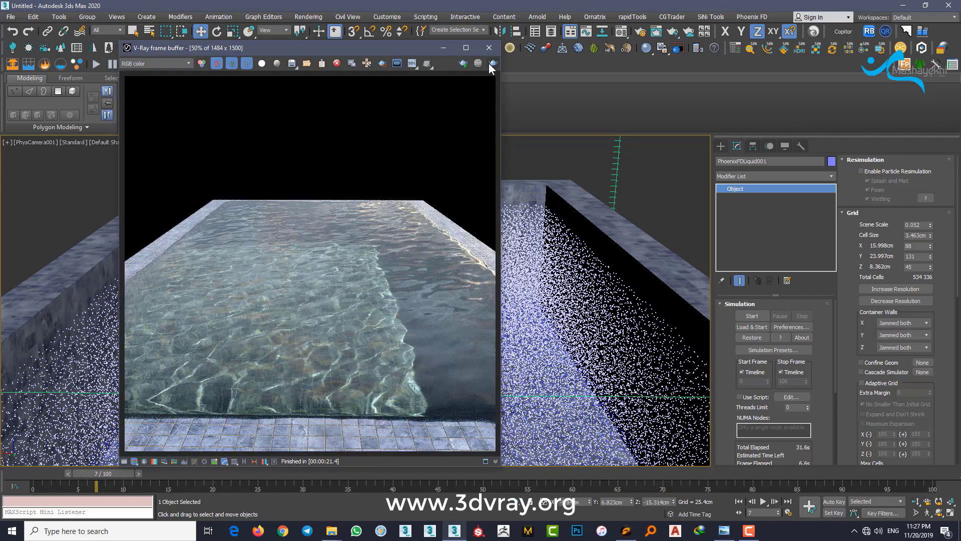
pyautogui.click(489, 63)
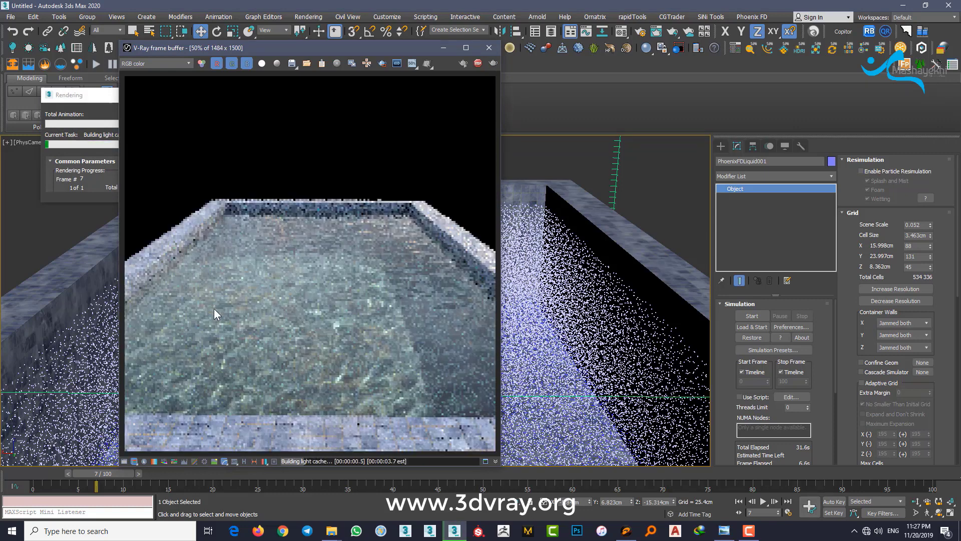
# Step: Inspect the back wall, floor caustics and near edge at 100%, refitting between each
pyautogui.doubleClick(165, 270)
pyautogui.doubleClick(213, 278)
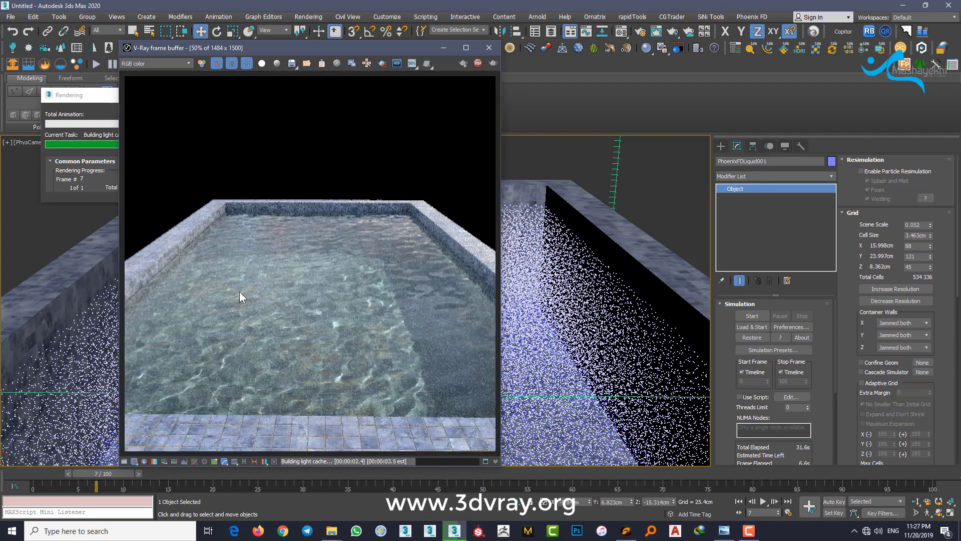
pyautogui.doubleClick(308, 210)
pyautogui.doubleClick(308, 230)
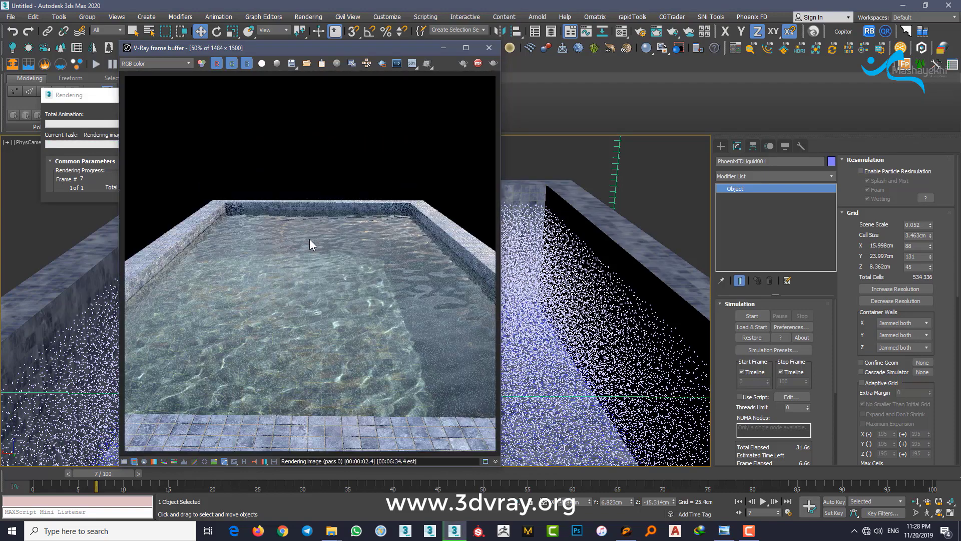
pyautogui.doubleClick(342, 281)
pyautogui.doubleClick(344, 352)
pyautogui.doubleClick(336, 420)
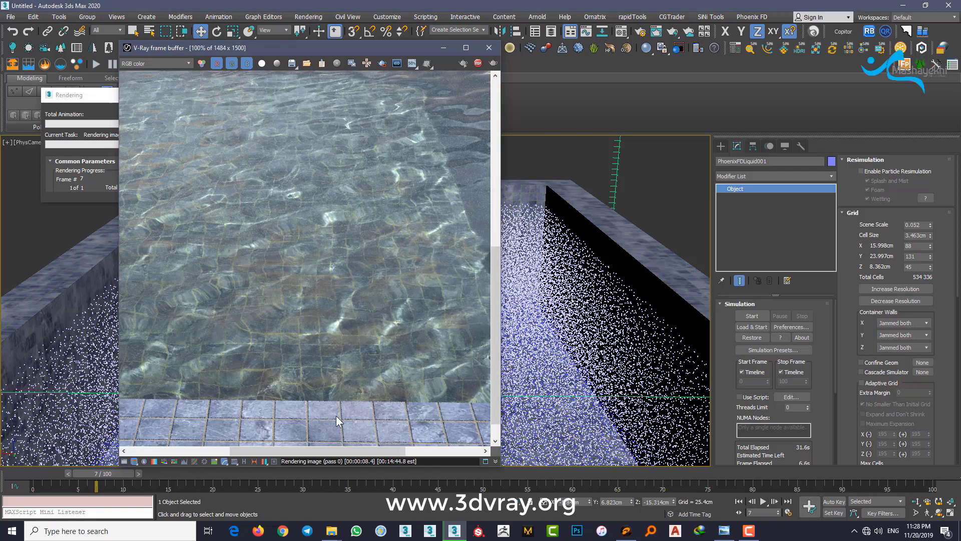
pyautogui.doubleClick(357, 338)
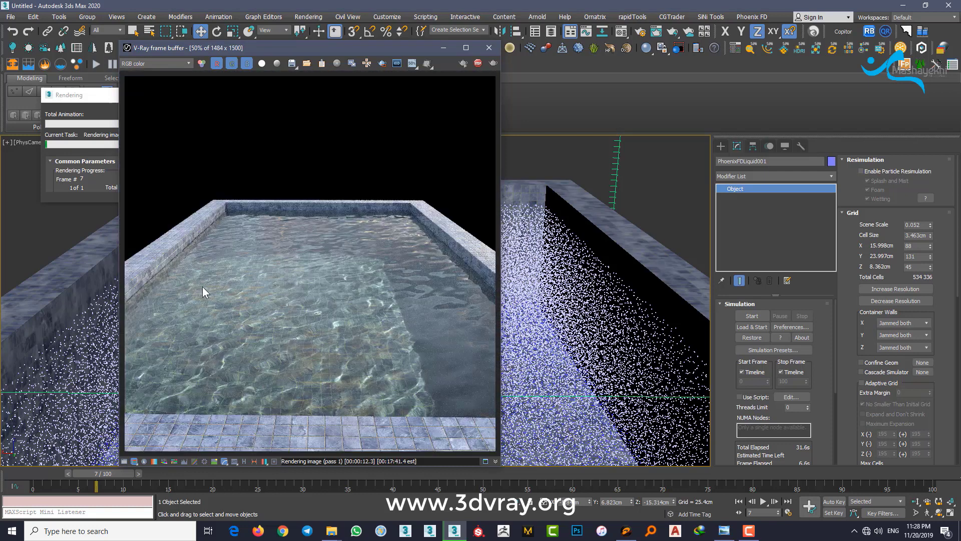
# Step: Stop the above-pool render and try switching the view to PhysCamera002
pyautogui.click(478, 63)
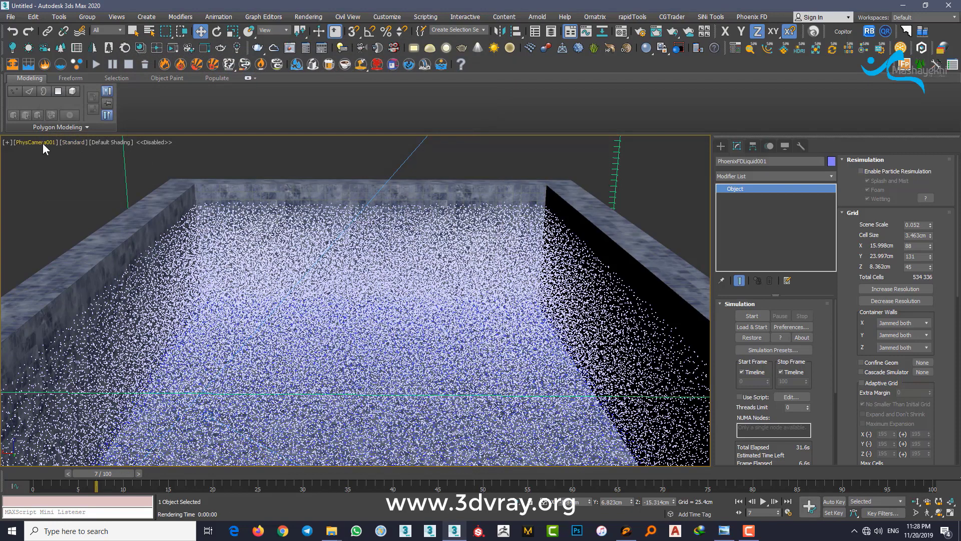
pyautogui.click(44, 143)
pyautogui.click(242, 163)
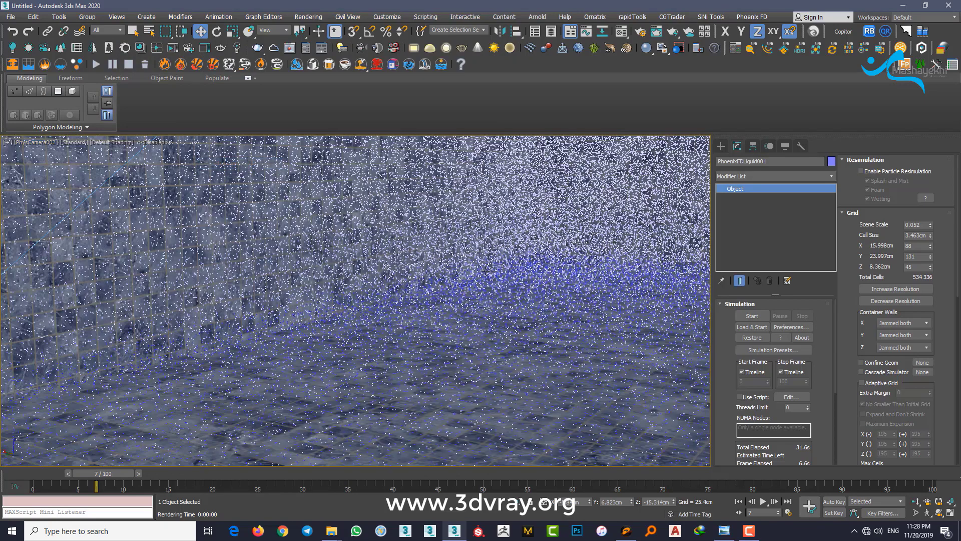
# Step: Switch to a perspective view, orbit to a tilted top view and zoom in on the container
pyautogui.press('p')
pyautogui.scroll(5, 411, 265)
pyautogui.scroll(-5, 412, 265)
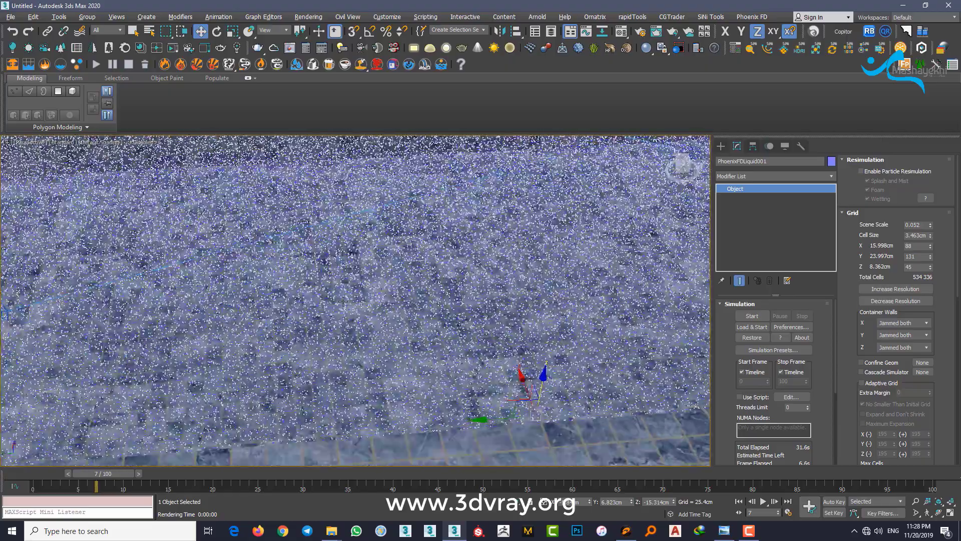
pyautogui.keyDown('alt'); pyautogui.moveTo(412, 266); pyautogui.dragTo(328, 288, button='middle'); pyautogui.keyUp('alt')
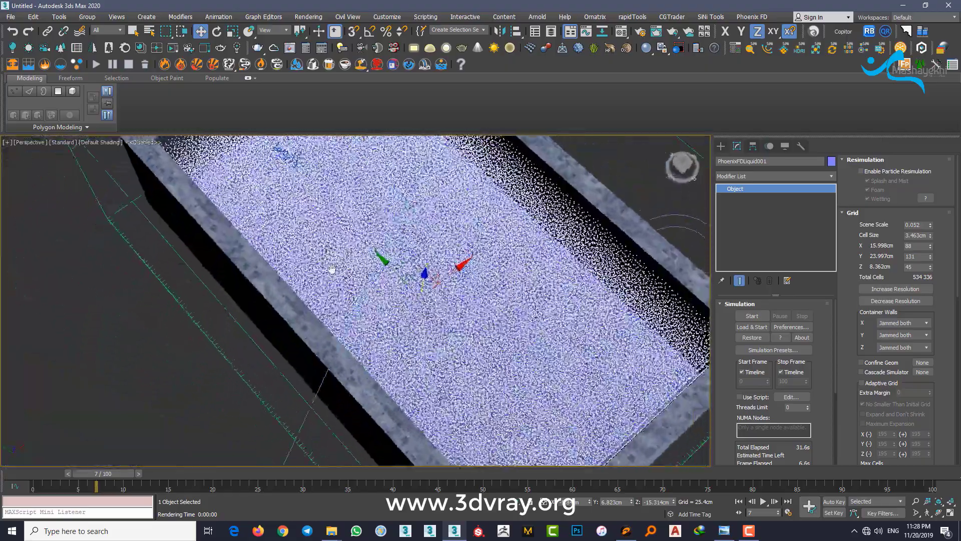
pyautogui.scroll(2, 315, 265)
pyautogui.scroll(2, 306, 245)
pyautogui.scroll(2, 304, 241)
pyautogui.scroll(2, 304, 241)
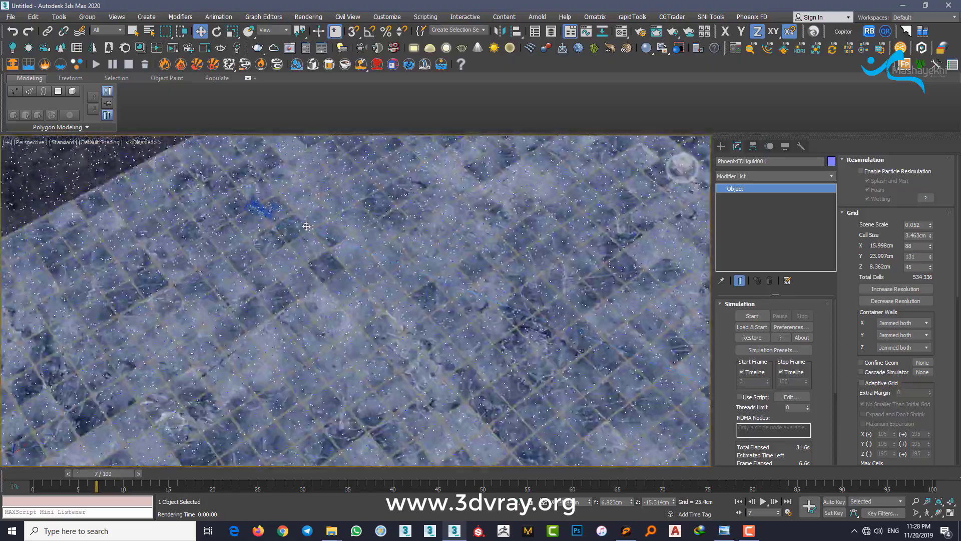
pyautogui.scroll(2, 304, 238)
# Step: Look through PhysCamera002 and bring back the V-Ray frame buffer
pyautogui.press('c')
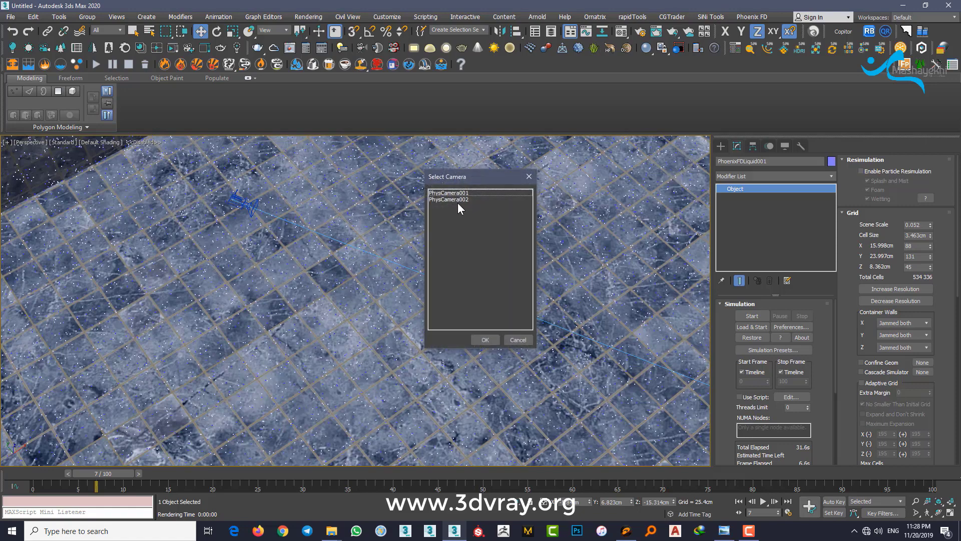
pyautogui.doubleClick(458, 199)
pyautogui.rightClick(502, 235)
pyautogui.click(534, 349)
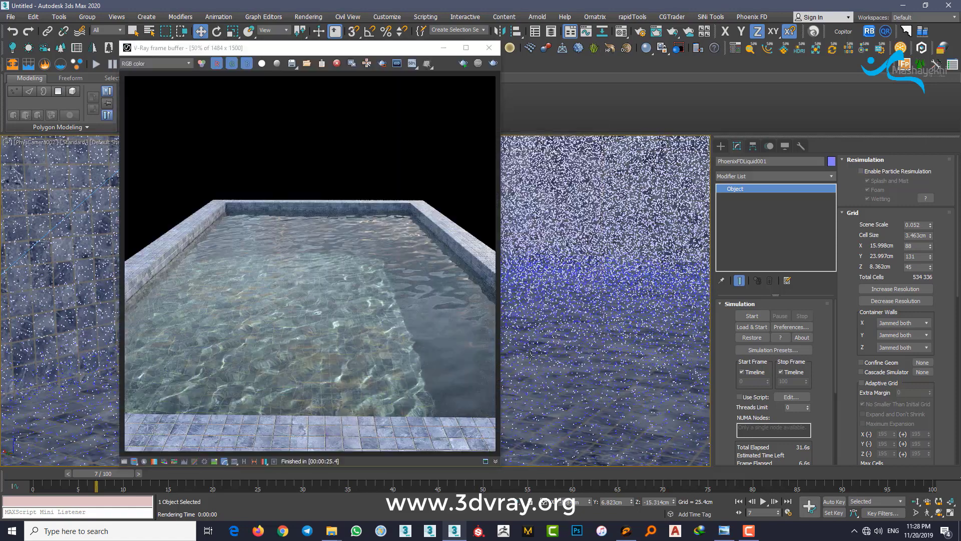
# Step: Render from the underwater camera, zooming in and out to check the caustics
pyautogui.click(493, 63)
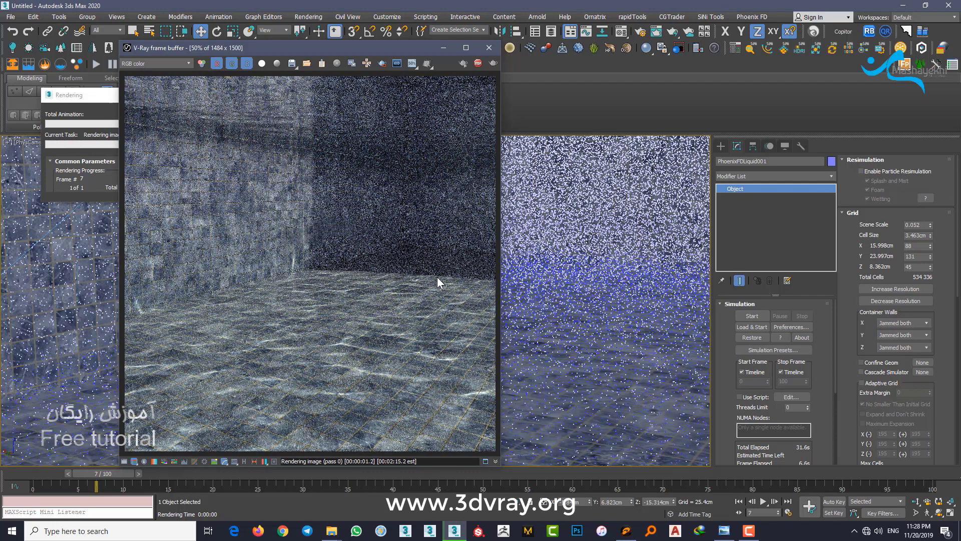
pyautogui.scroll(1, 334, 265)
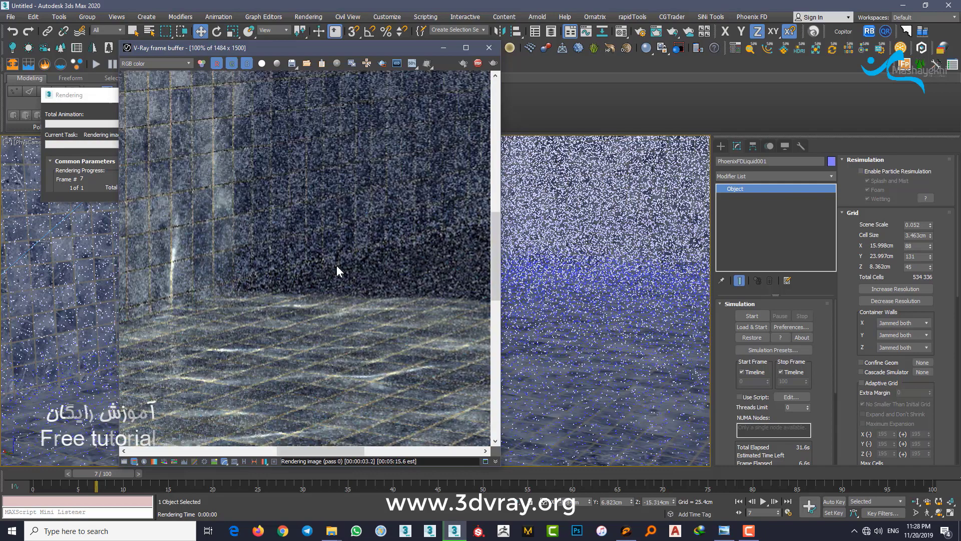
pyautogui.scroll(-1, 337, 266)
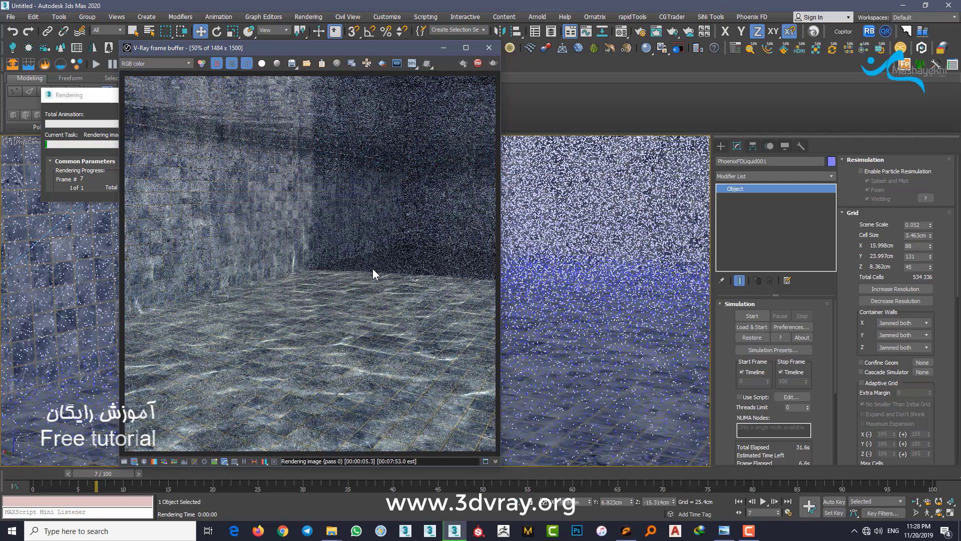
pyautogui.scroll(1, 326, 256)
pyautogui.scroll(-1, 327, 258)
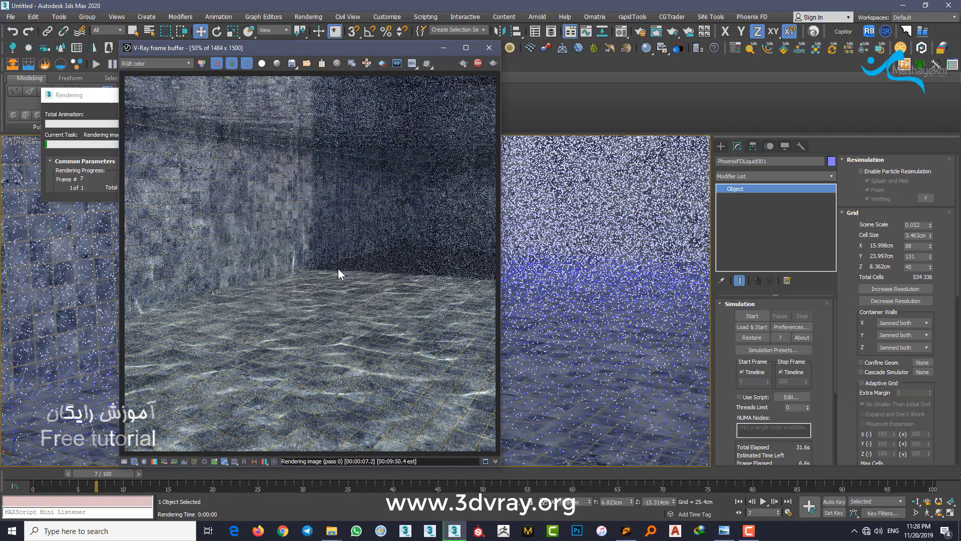
pyautogui.scroll(1, 332, 259)
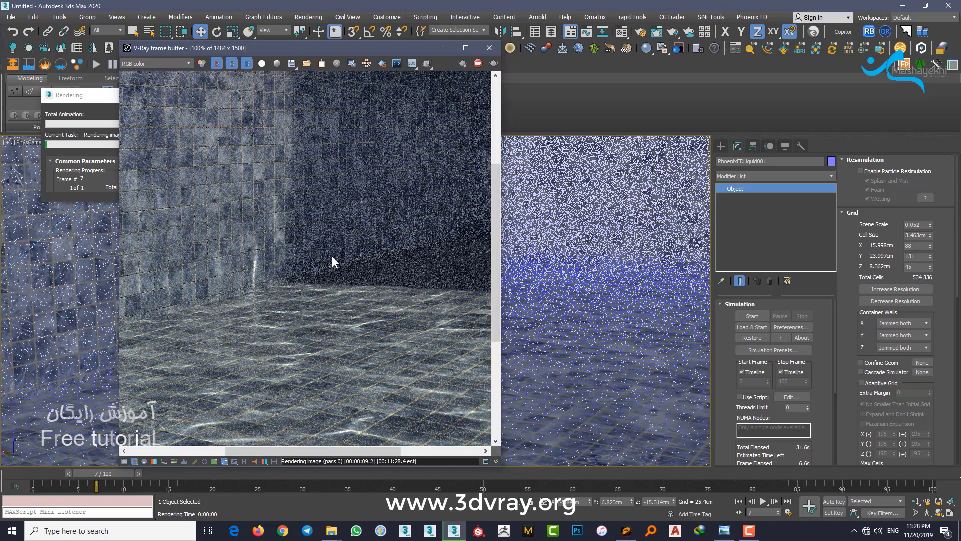
pyautogui.scroll(-1, 332, 261)
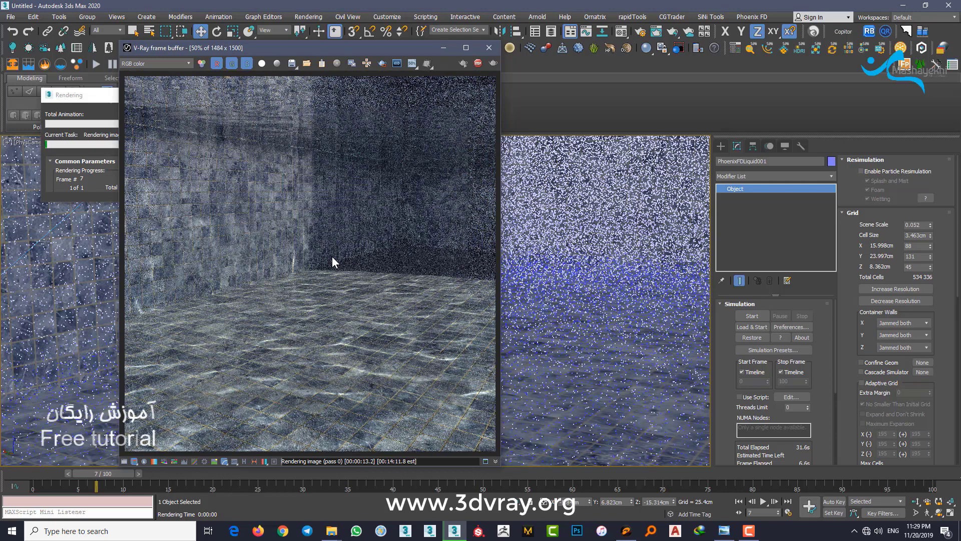
pyautogui.scroll(-1, 332, 261)
pyautogui.scroll(1, 303, 262)
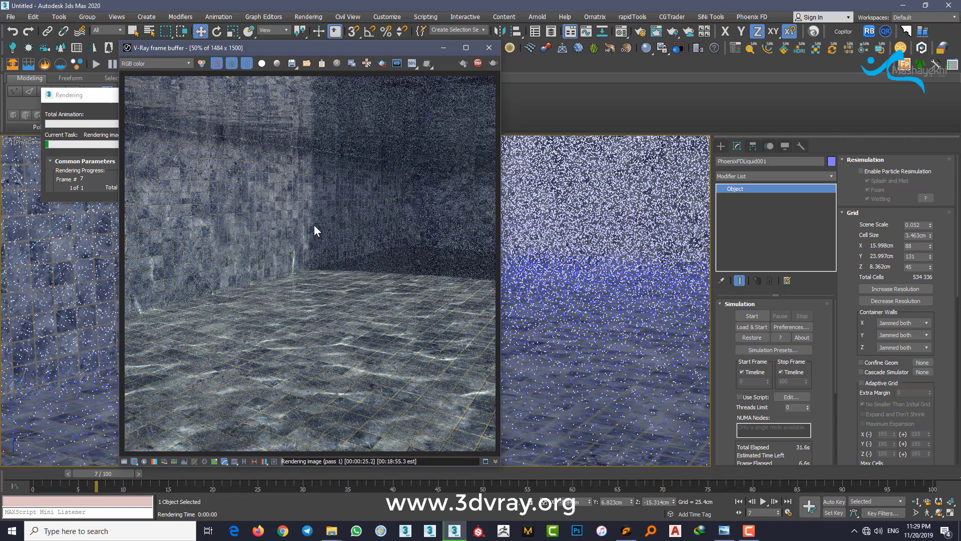
# Step: Check the underwater render at full size, then stop it
pyautogui.doubleClick(287, 158)
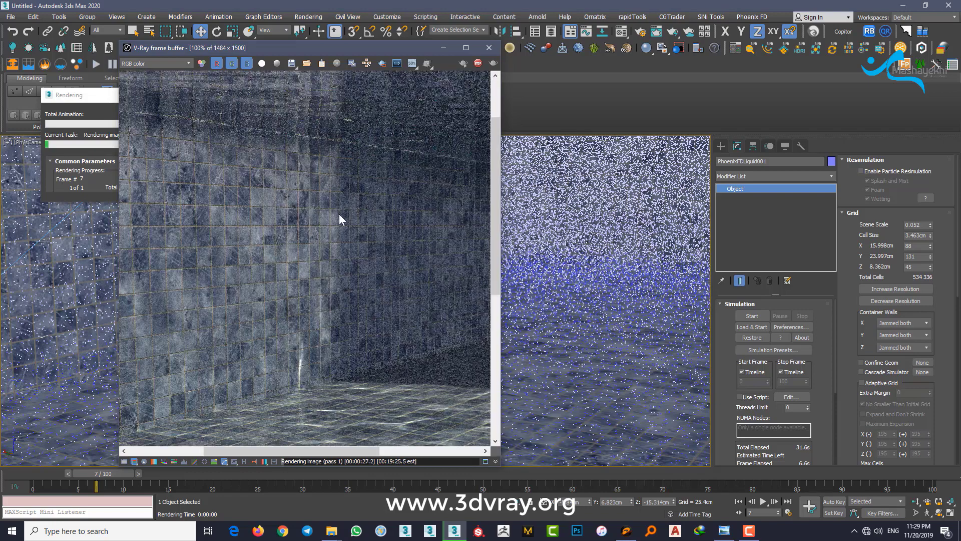
pyautogui.scroll(-2, 345, 230)
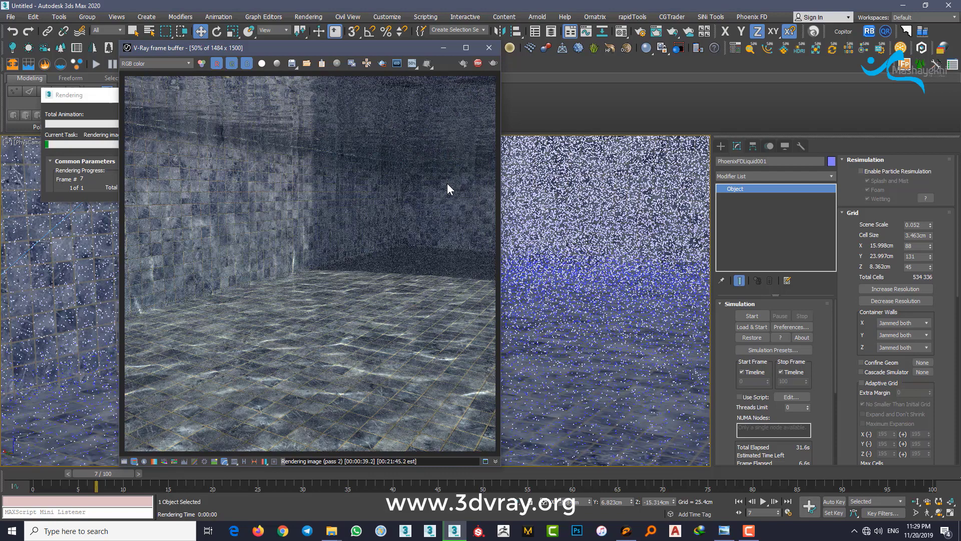
pyautogui.doubleClick(330, 123)
pyautogui.scroll(-2, 370, 143)
pyautogui.click(481, 64)
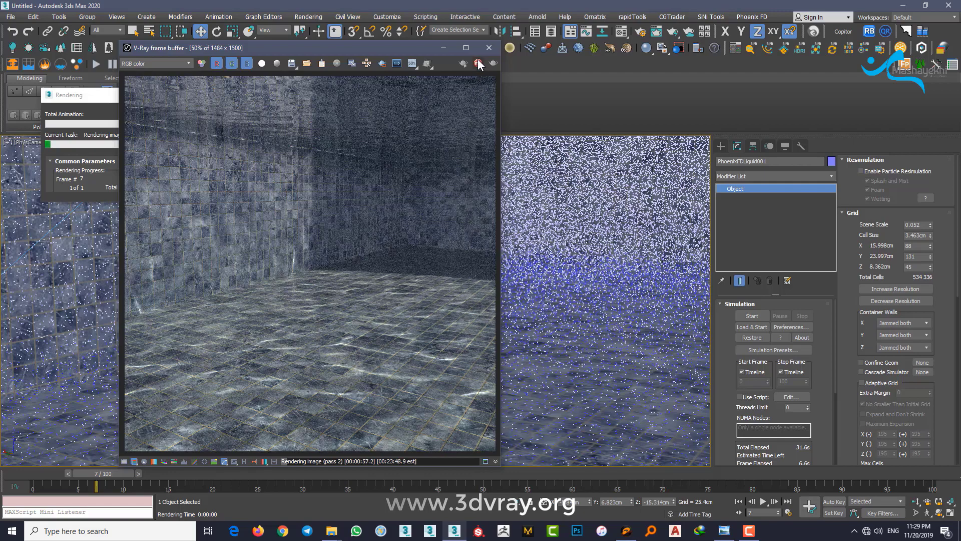